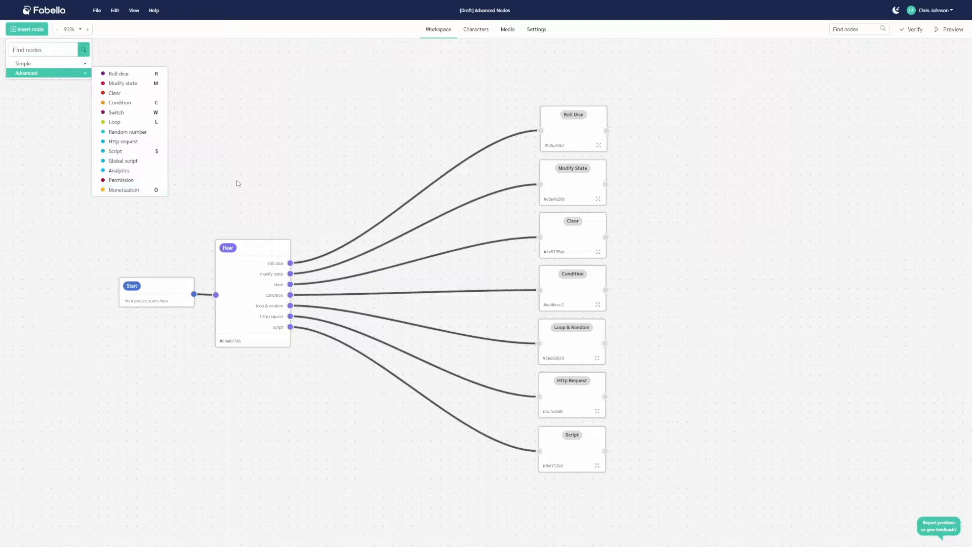
- Expand the Roll Dice group and examine the settings of its Roll dice node and the text of its Say node
{"action": "left_click_drag", "start_coordinate": [417, 211], "coordinate": [323, 203]}
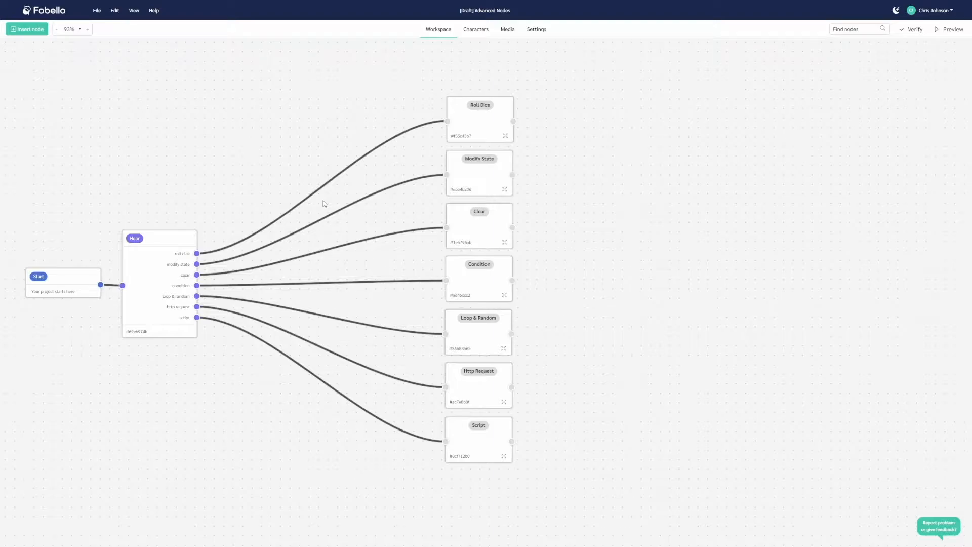
{"action": "left_click", "coordinate": [506, 138]}
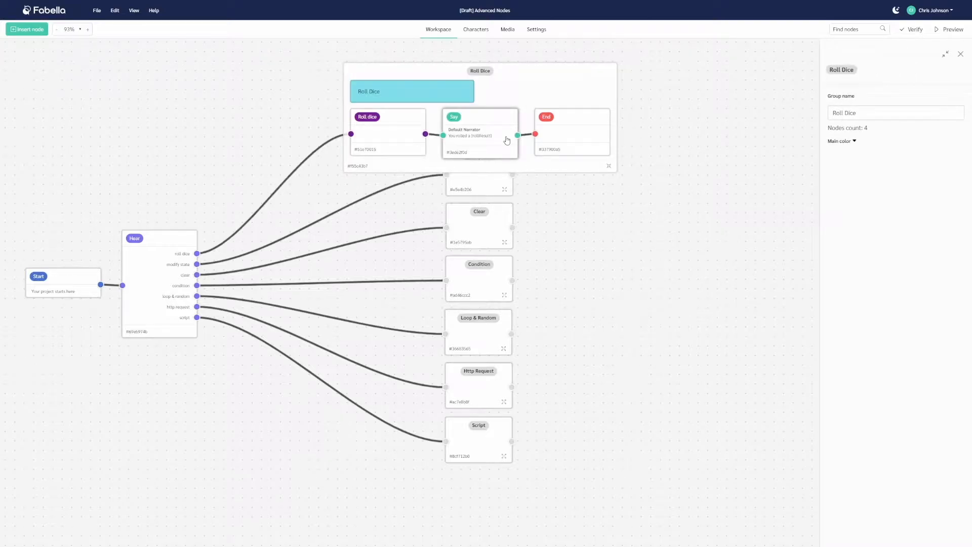
{"action": "left_click", "coordinate": [394, 127]}
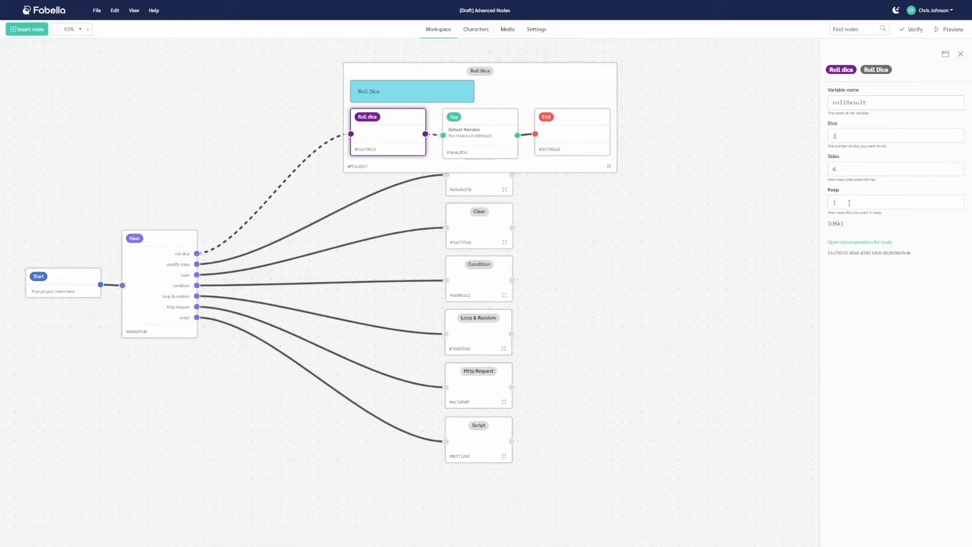
{"action": "left_click", "coordinate": [847, 133]}
{"action": "double_click", "coordinate": [851, 102]}
{"action": "left_click", "coordinate": [492, 145]}
{"action": "left_click_drag", "start_coordinate": [896, 113], "coordinate": [832, 114]}
{"action": "left_click", "coordinate": [832, 113]}
{"action": "left_click", "coordinate": [701, 198]}
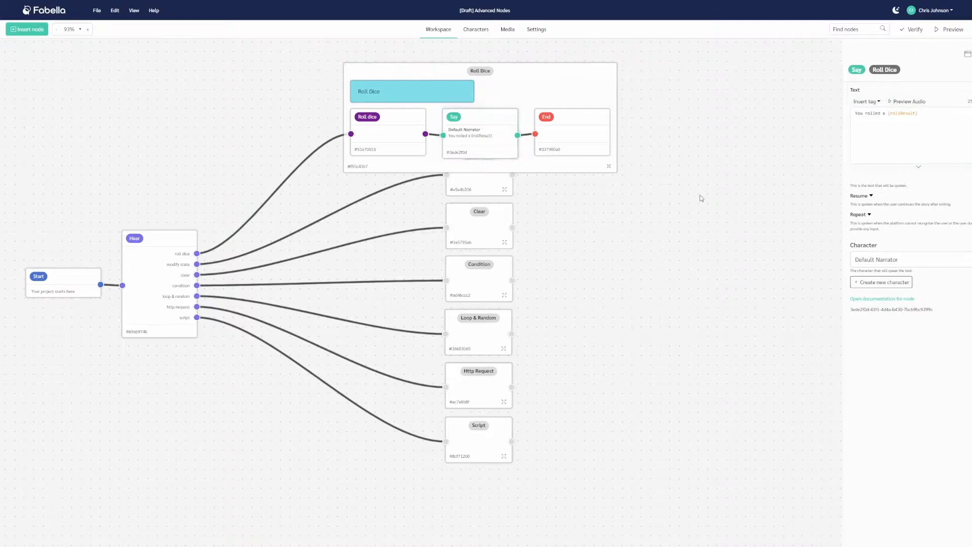
- Simulate the project's roll dice branch twice in the preview, and collapse the Roll Dice group
{"action": "left_click", "coordinate": [936, 32]}
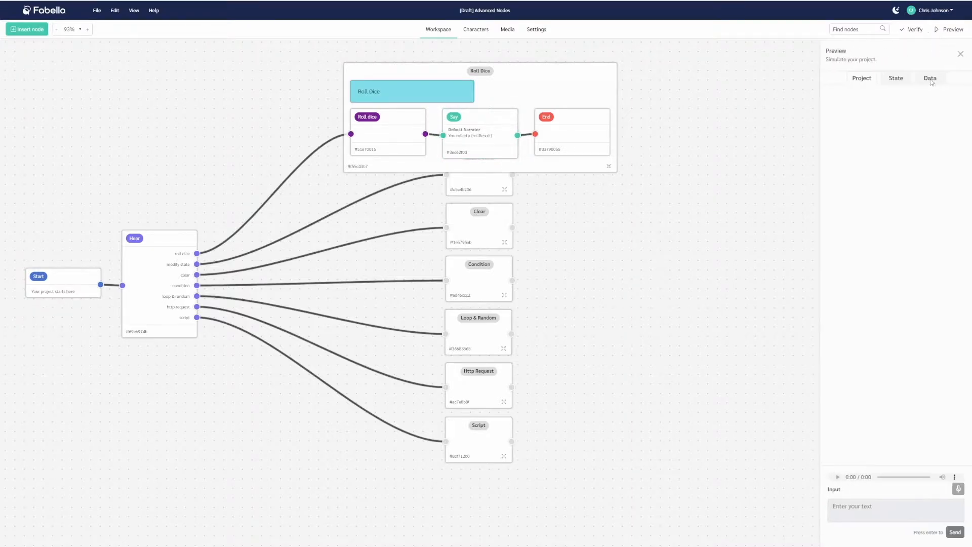
{"action": "left_click", "coordinate": [844, 203]}
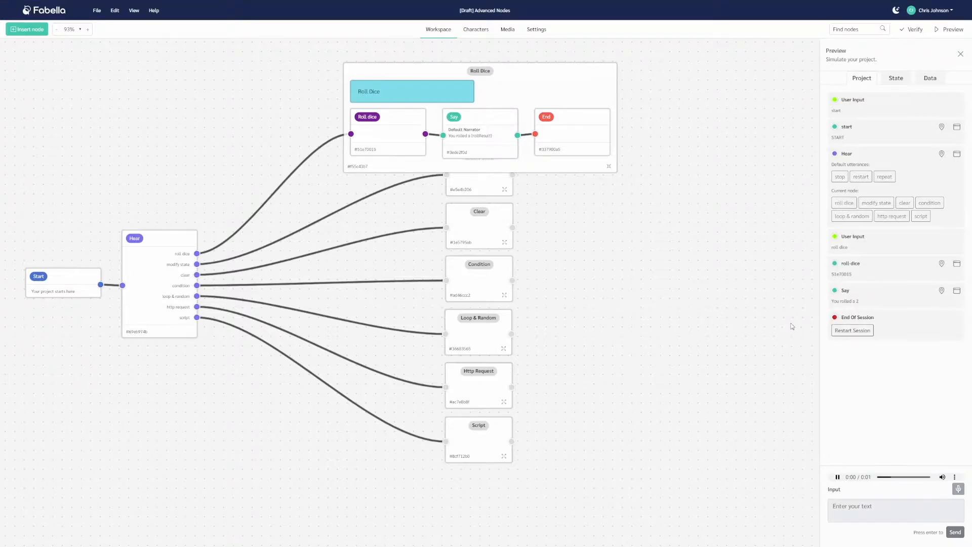
{"action": "left_click", "coordinate": [845, 331]}
{"action": "left_click", "coordinate": [843, 430]}
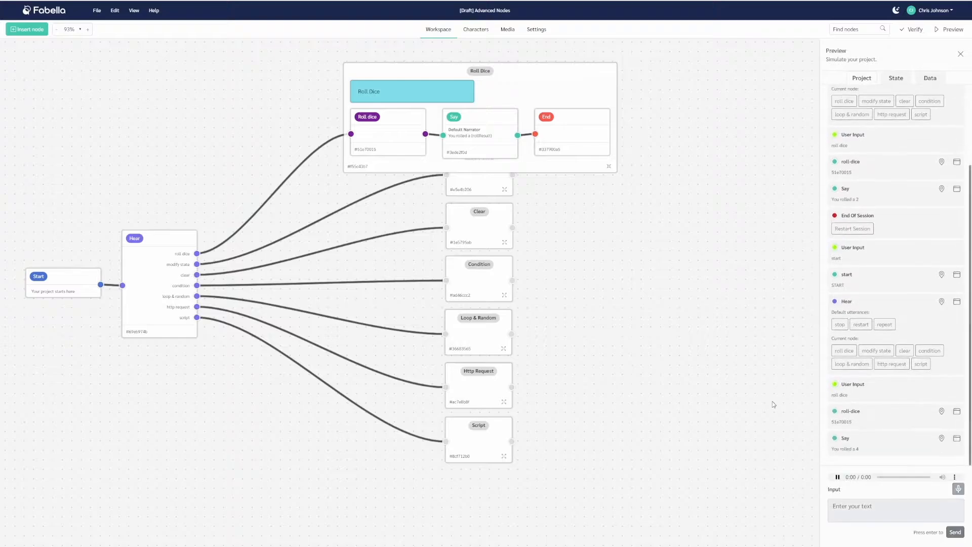
{"action": "key", "text": "Escape"}
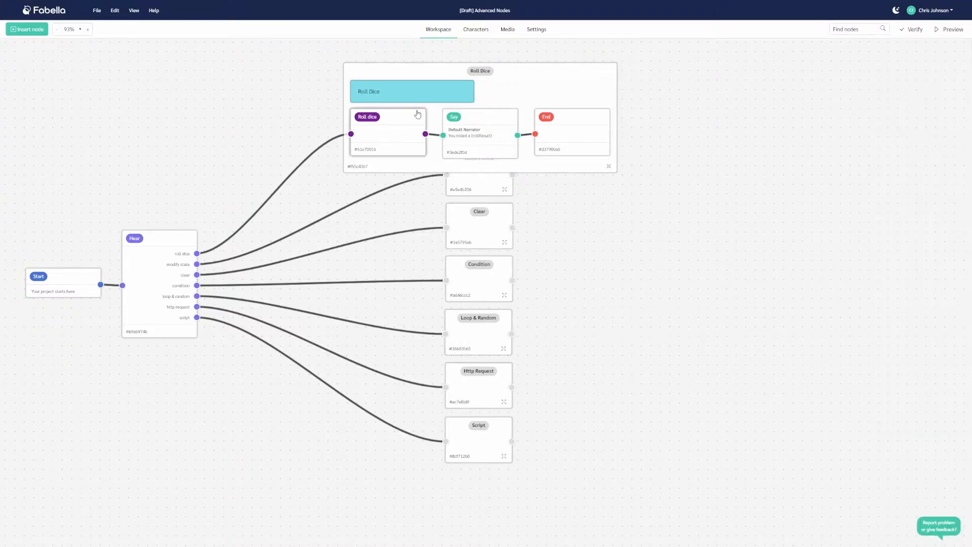
{"action": "double_click", "coordinate": [521, 92]}
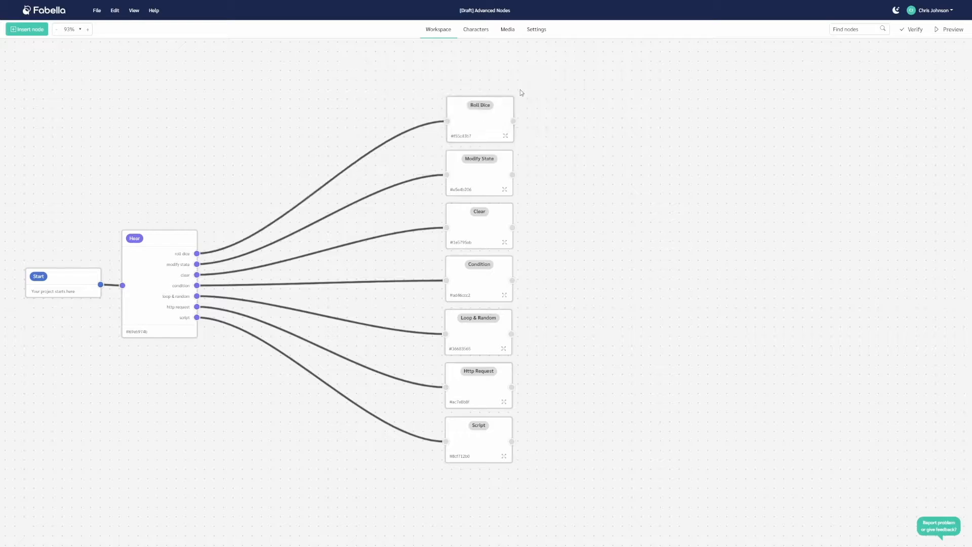
- Expand the Modify State group and examine the settings of its Hear node, both Modify state nodes and the final Say node
{"action": "double_click", "coordinate": [481, 177]}
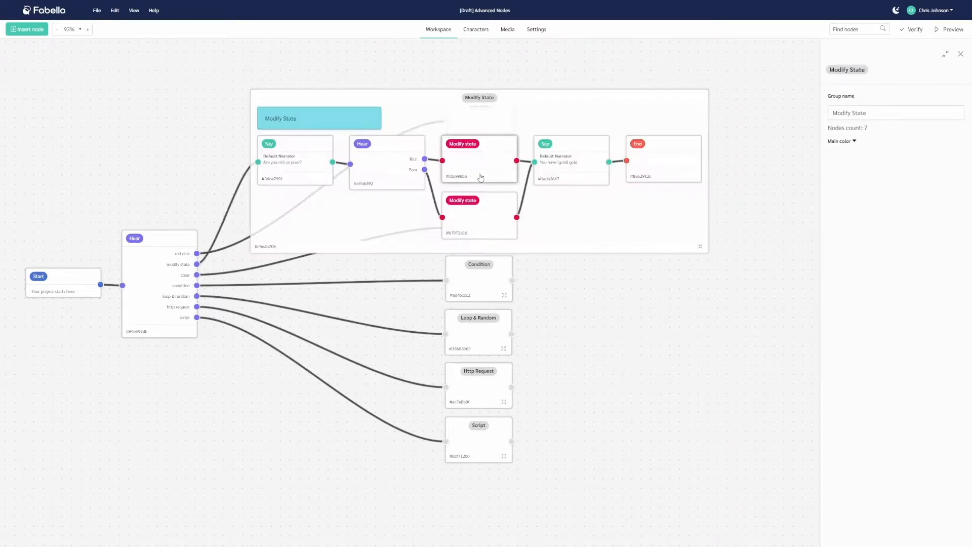
{"action": "left_click", "coordinate": [475, 168]}
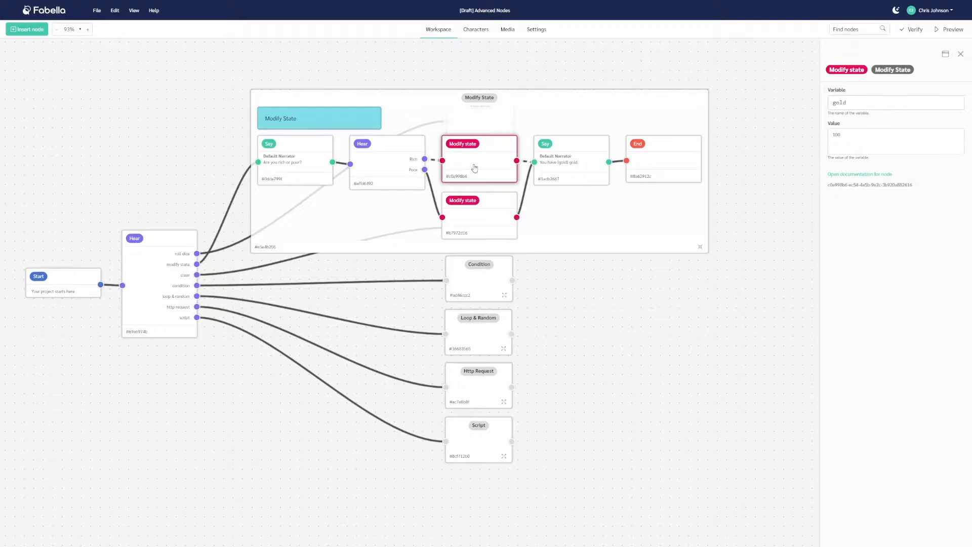
{"action": "left_click", "coordinate": [390, 154]}
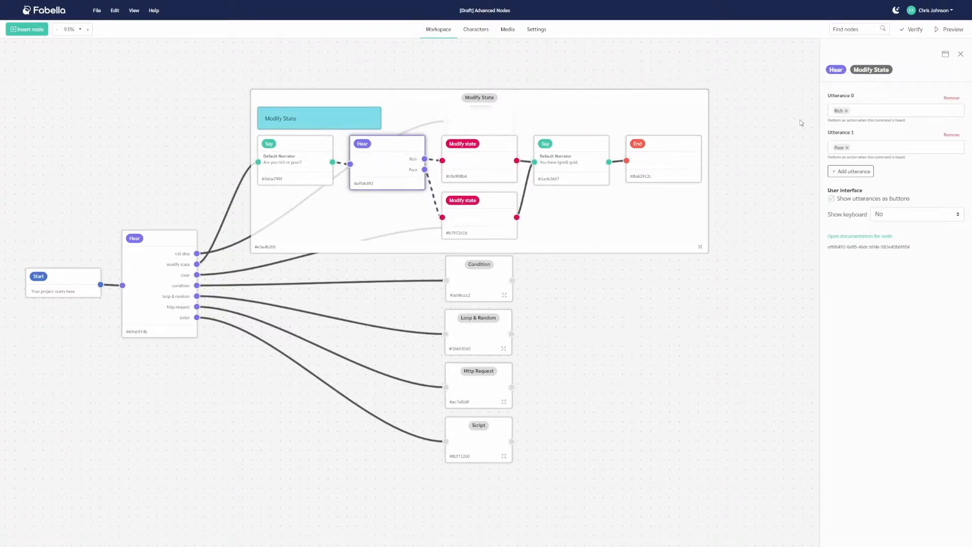
{"action": "left_click", "coordinate": [454, 162]}
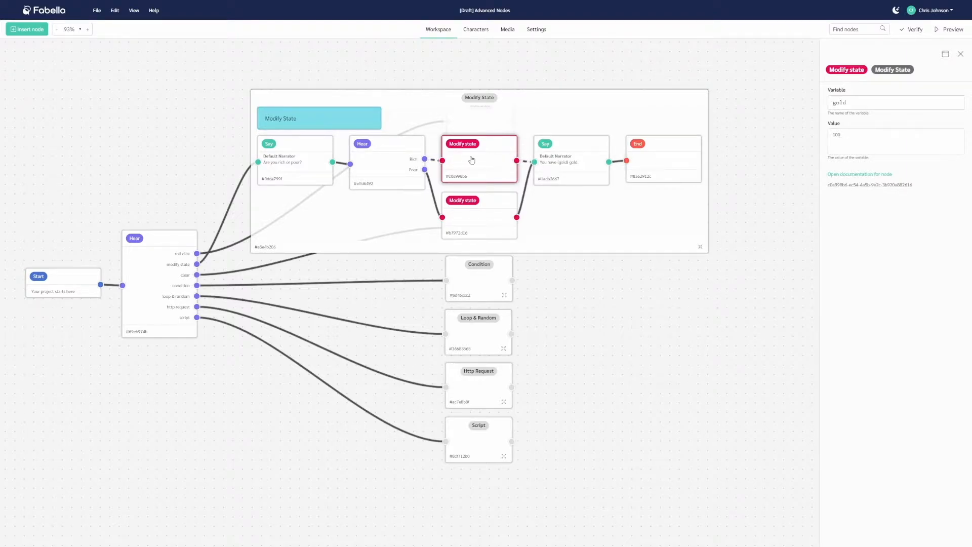
{"action": "left_click", "coordinate": [466, 223]}
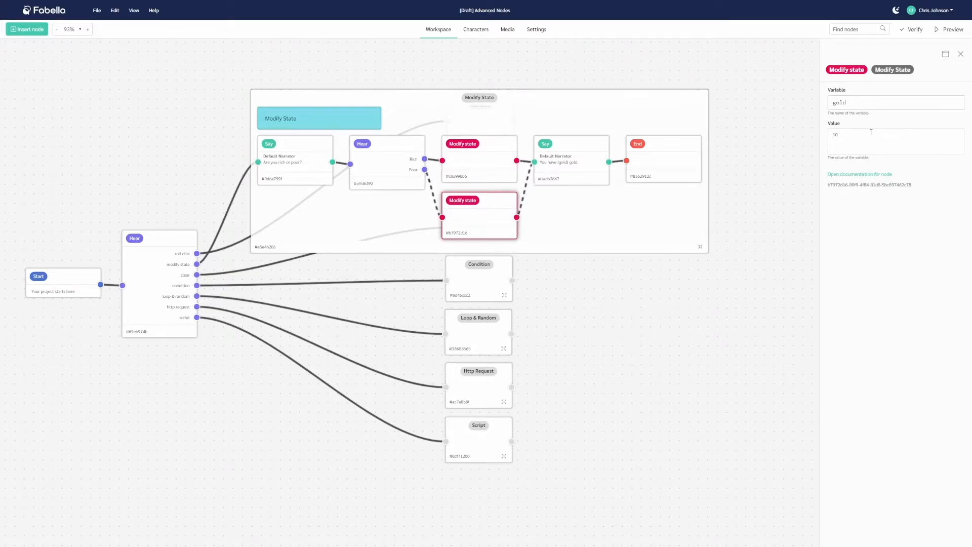
{"action": "left_click", "coordinate": [582, 172]}
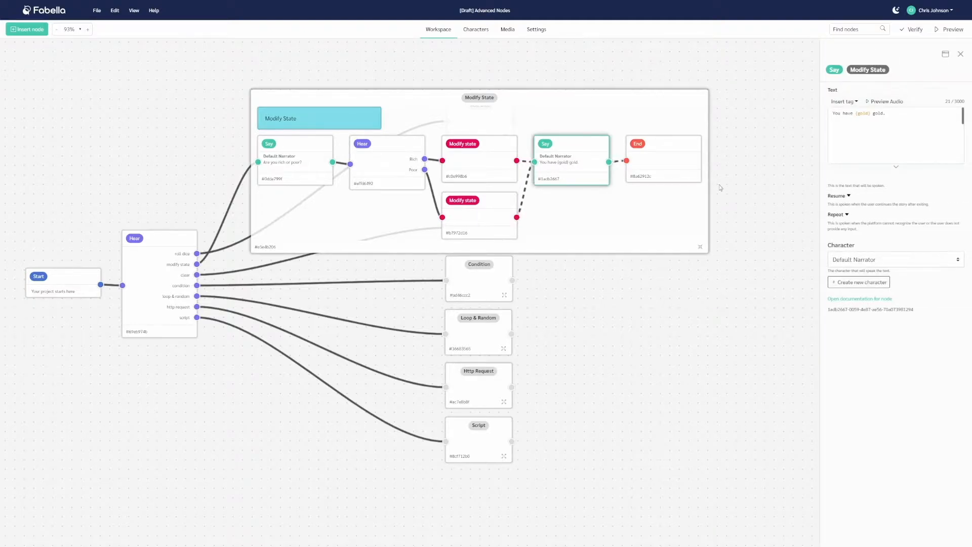
{"action": "left_click", "coordinate": [753, 178]}
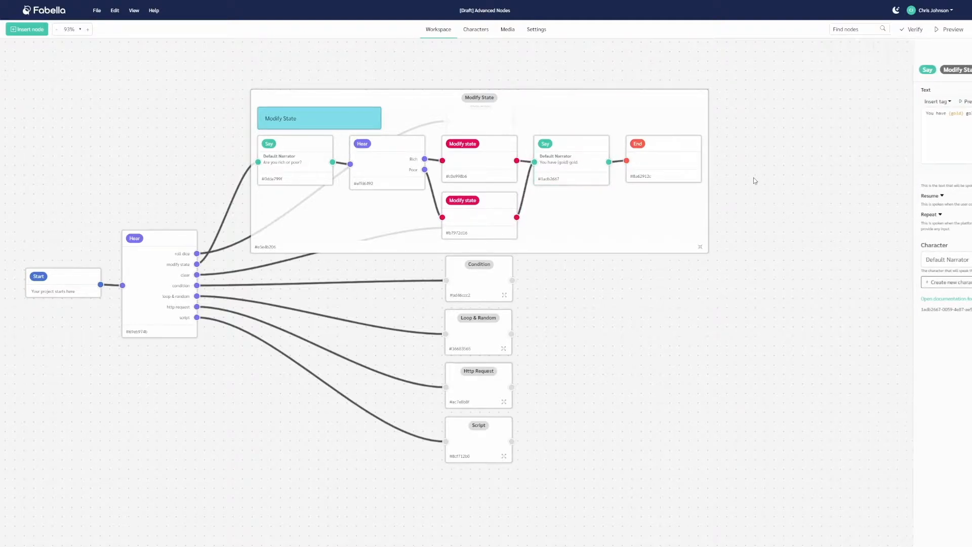
- Simulate the modify state branch with the answer rich and again with poor, and collapse the Modify State group
{"action": "left_click", "coordinate": [947, 29]}
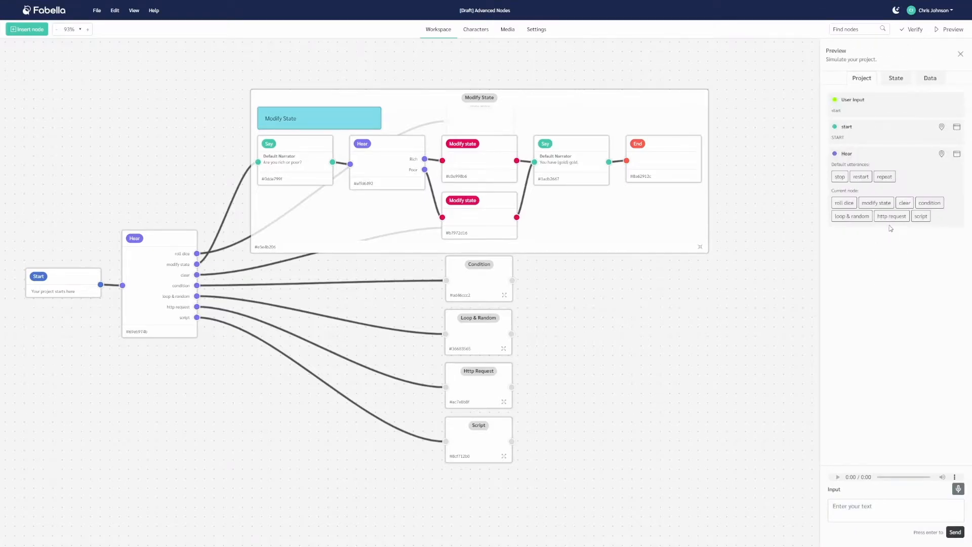
{"action": "left_click", "coordinate": [877, 203]}
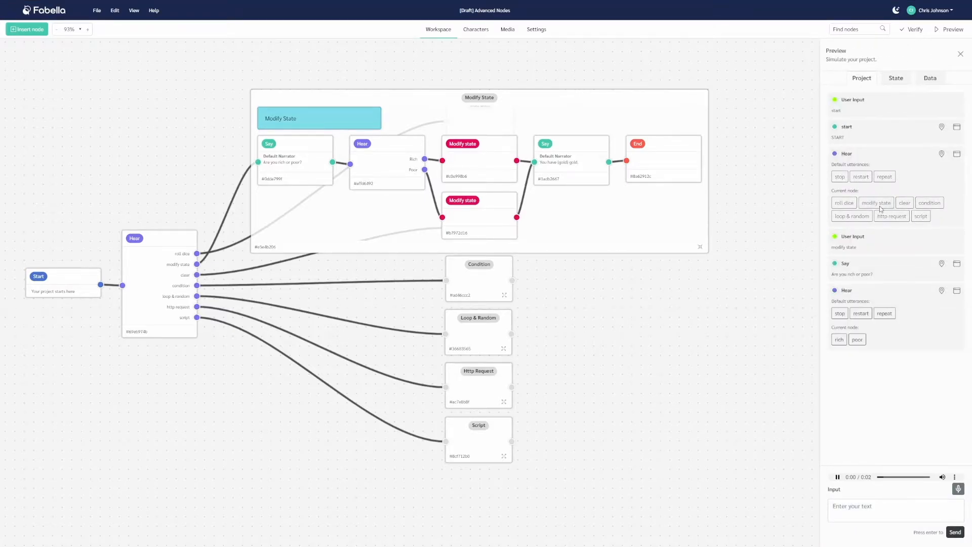
{"action": "left_click", "coordinate": [842, 341]}
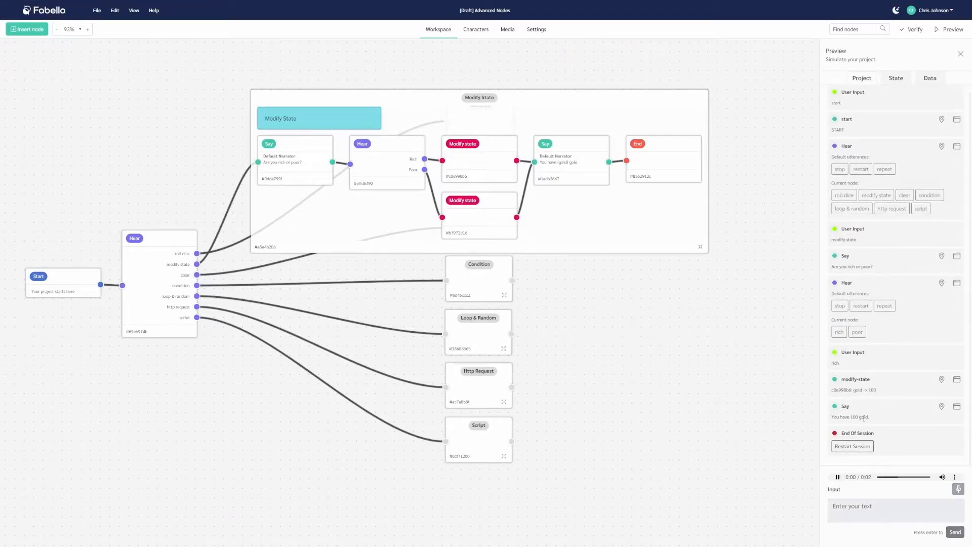
{"action": "left_click", "coordinate": [855, 446]}
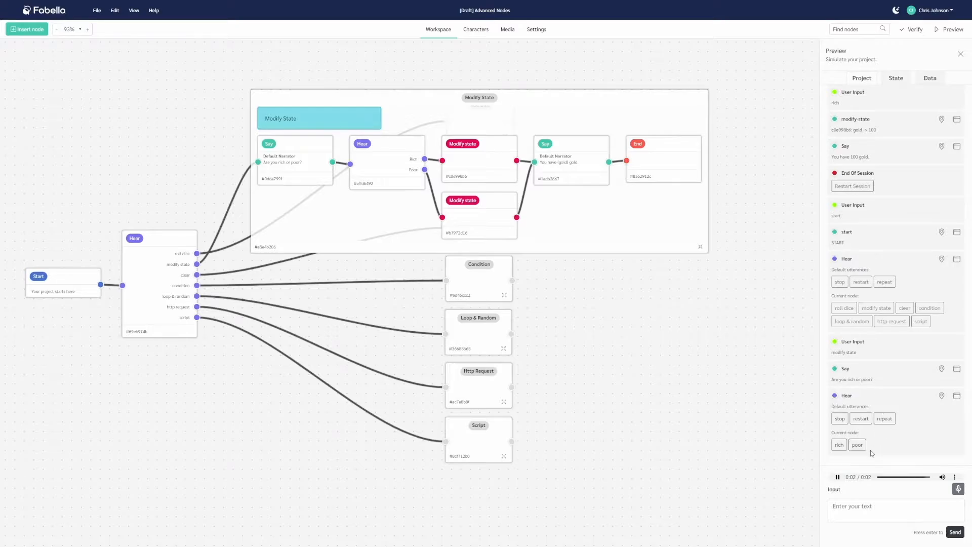
{"action": "left_click", "coordinate": [858, 445]}
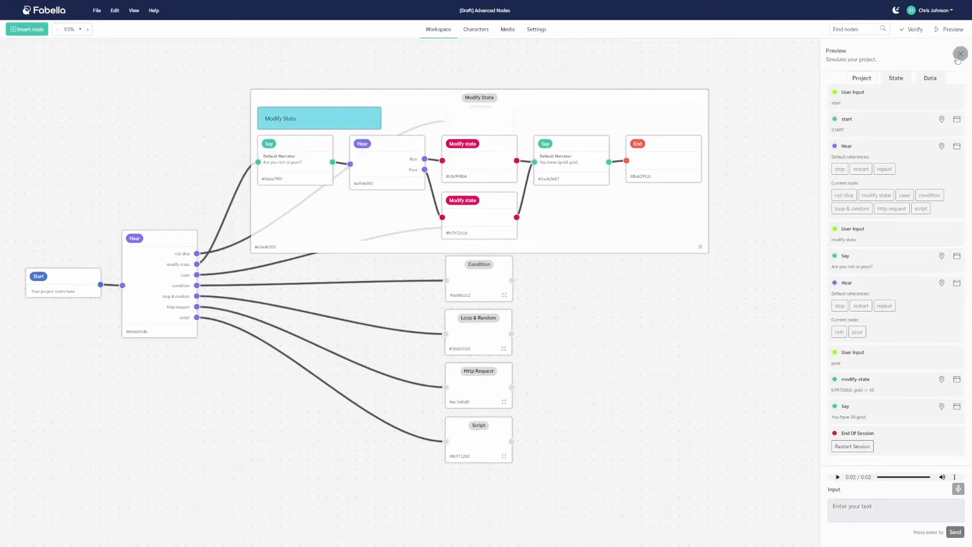
{"action": "left_click", "coordinate": [513, 120]}
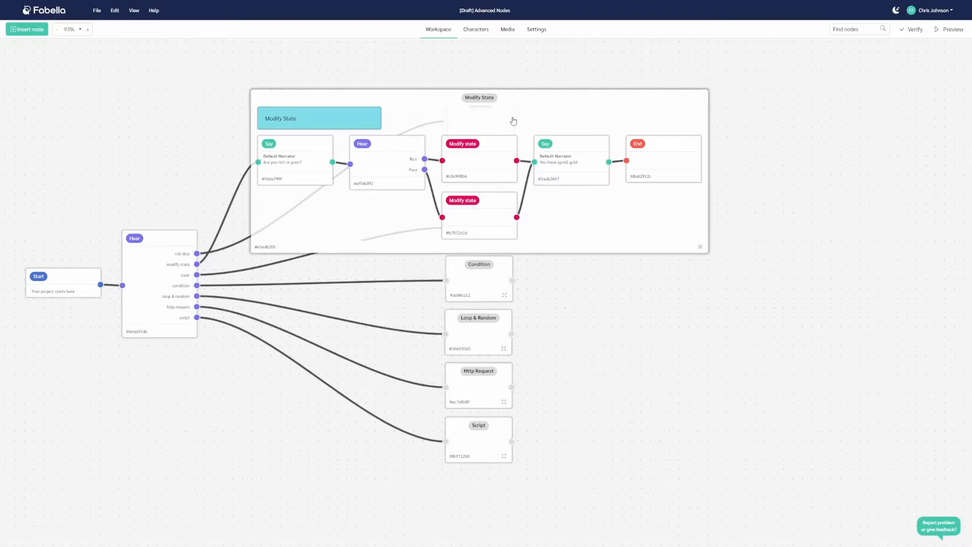
{"action": "left_click", "coordinate": [513, 120]}
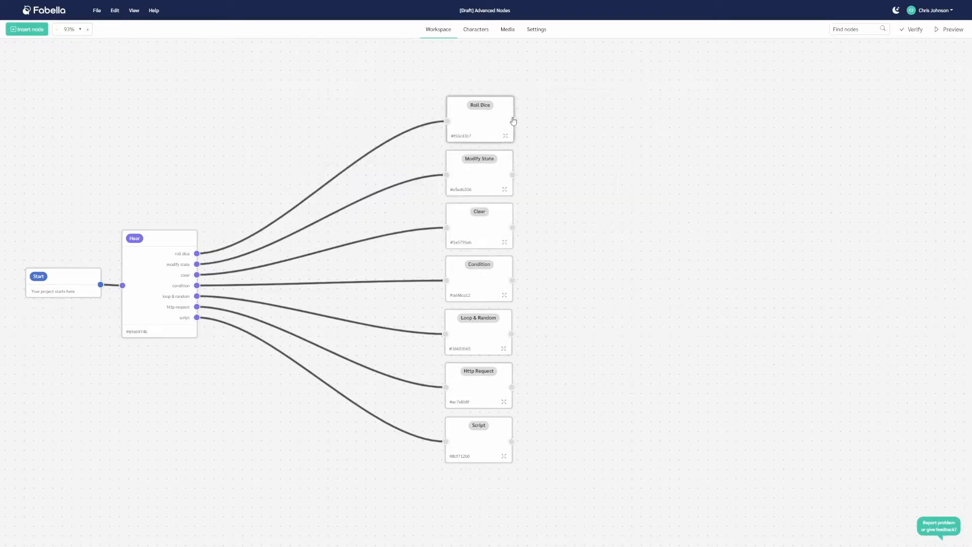
- Expand the Clear group and examine its Clear node, upper Modify state node and the Say node before Clear
{"action": "double_click", "coordinate": [479, 232]}
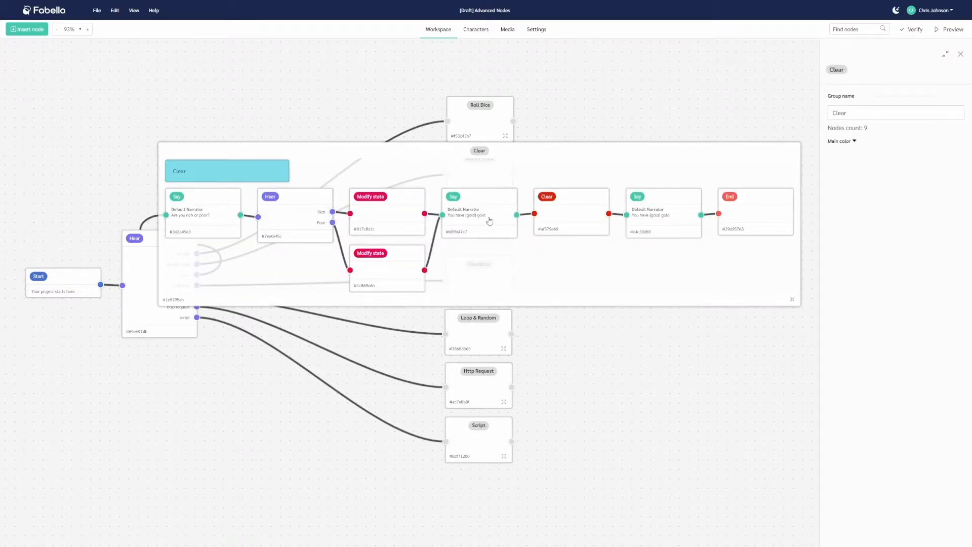
{"action": "left_click", "coordinate": [582, 220]}
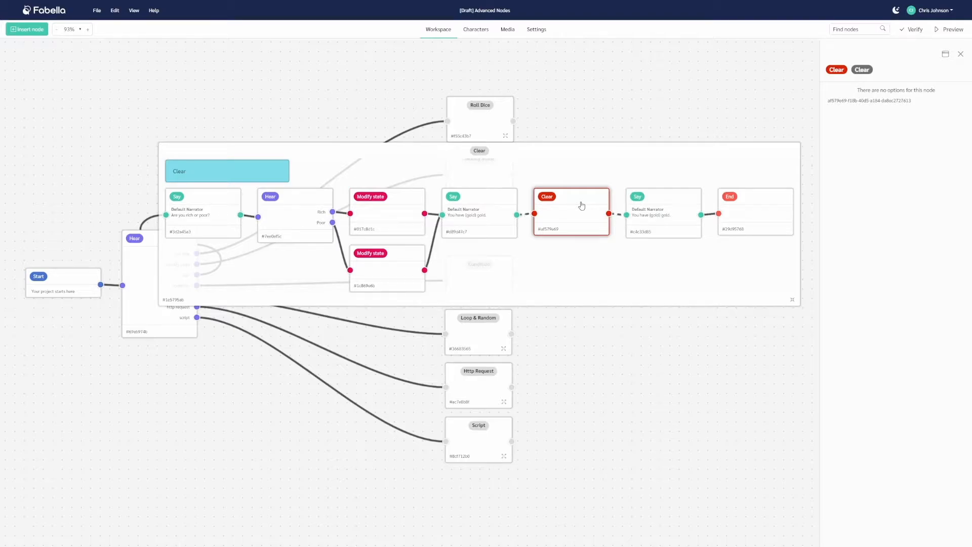
{"action": "left_click", "coordinate": [474, 213]}
{"action": "left_click", "coordinate": [395, 192]}
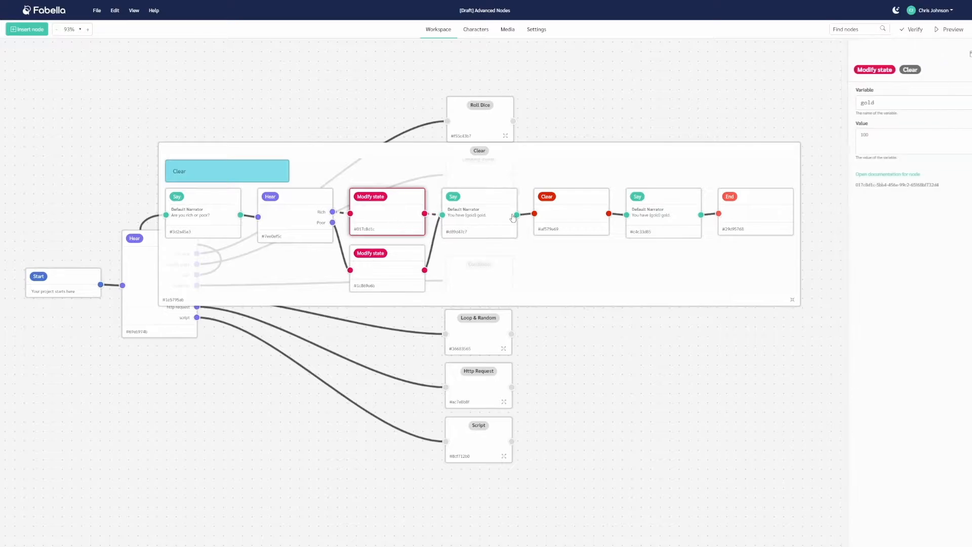
{"action": "left_click", "coordinate": [748, 135]}
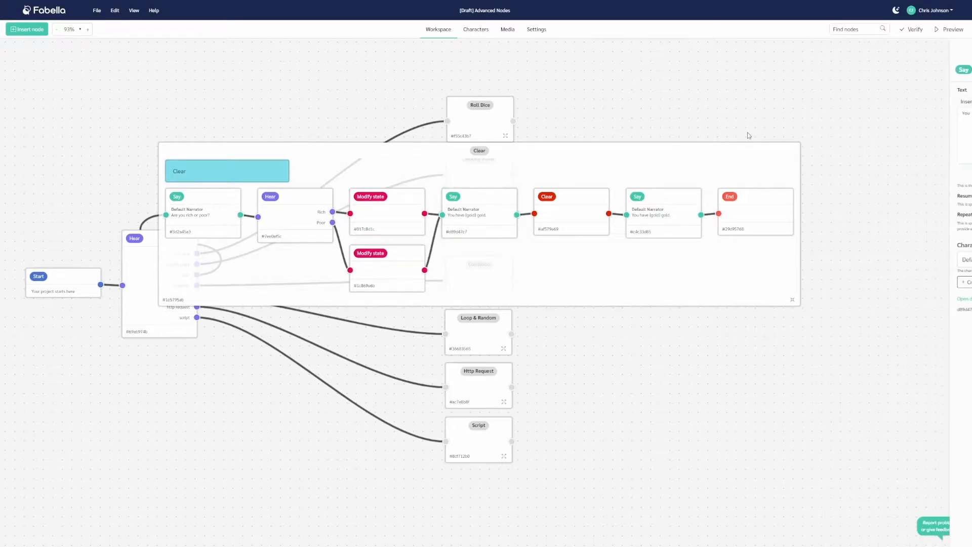
{"action": "left_click", "coordinate": [579, 216]}
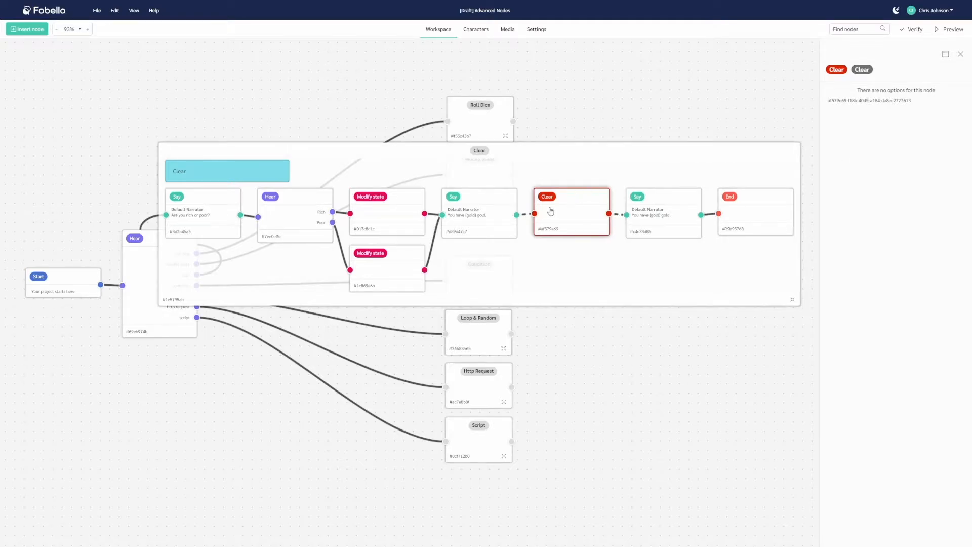
{"action": "left_click", "coordinate": [480, 229]}
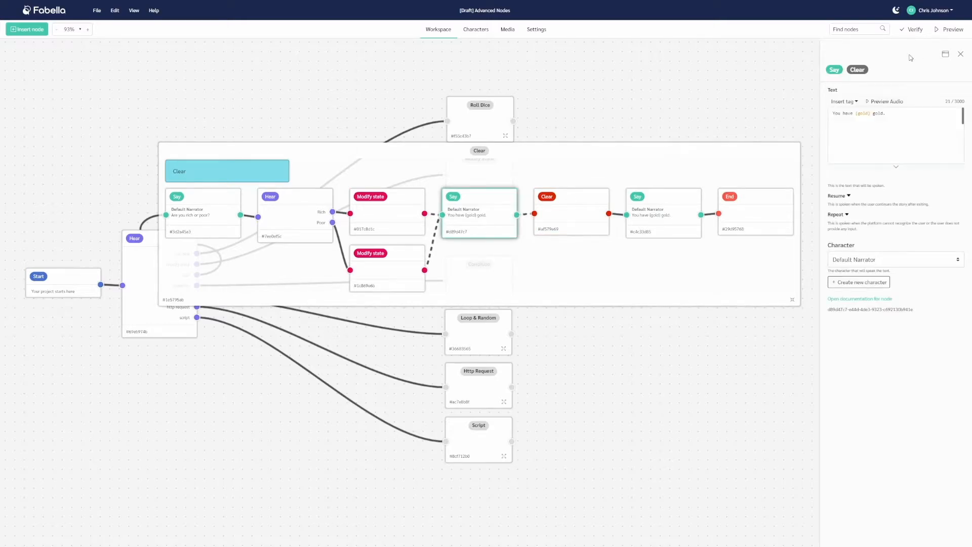
- Simulate the clear branch in the preview with the answer poor, and close the preview
{"action": "left_click", "coordinate": [948, 32]}
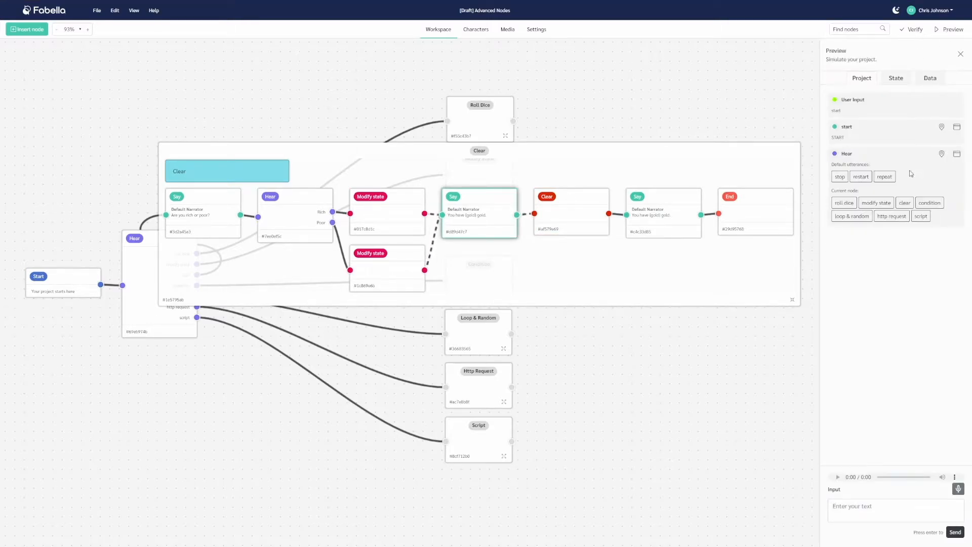
{"action": "left_click", "coordinate": [909, 203]}
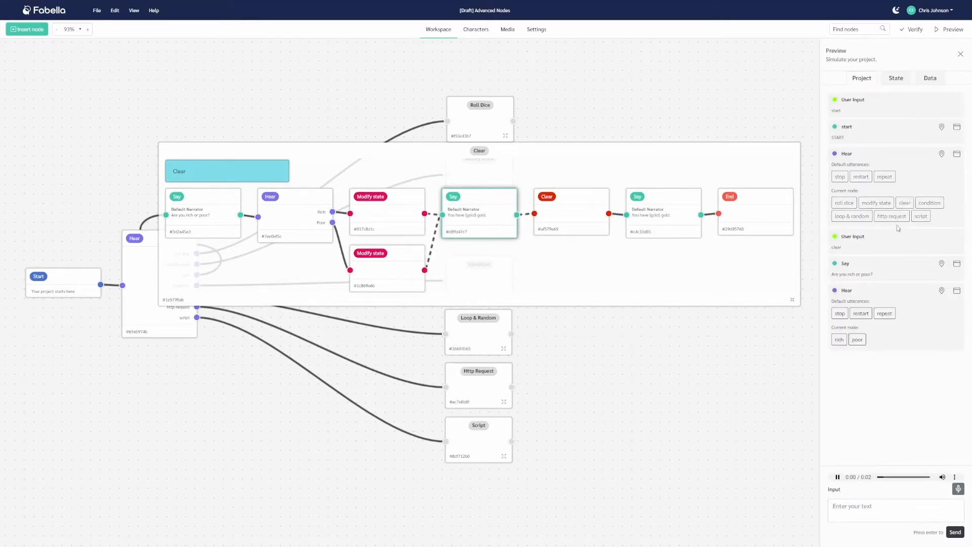
{"action": "left_click", "coordinate": [851, 343]}
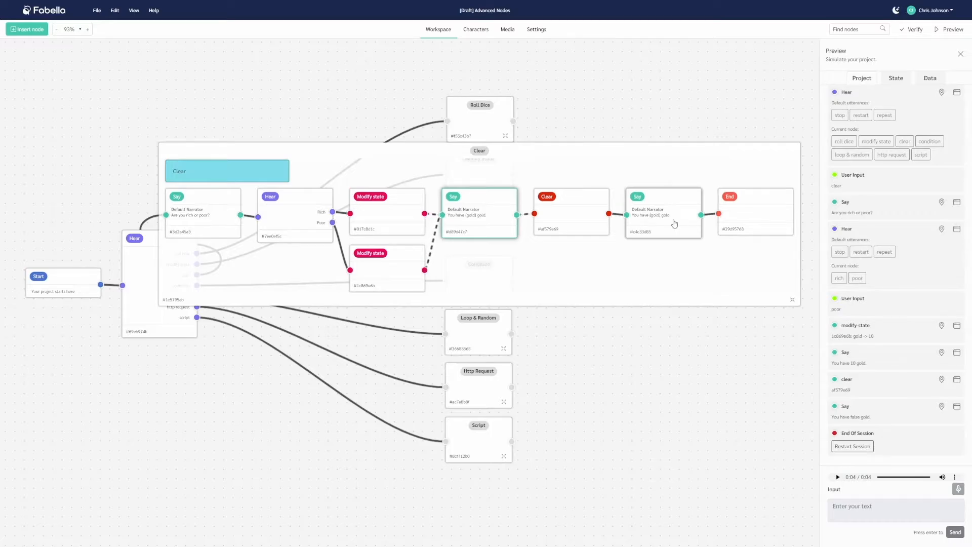
{"action": "left_click", "coordinate": [573, 271]}
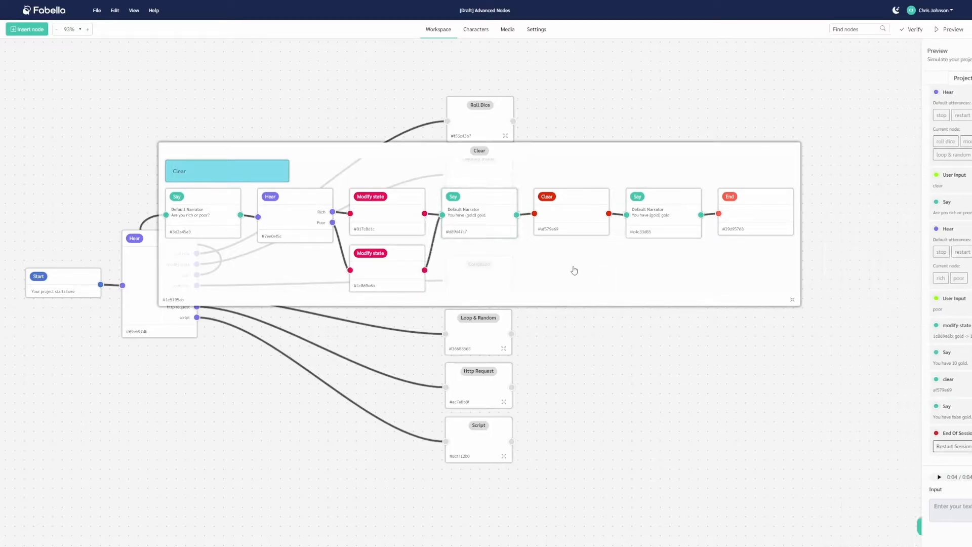
- Expand the Condition group and examine the variable, operator and value of its Condition node
{"action": "left_click", "coordinate": [489, 266]}
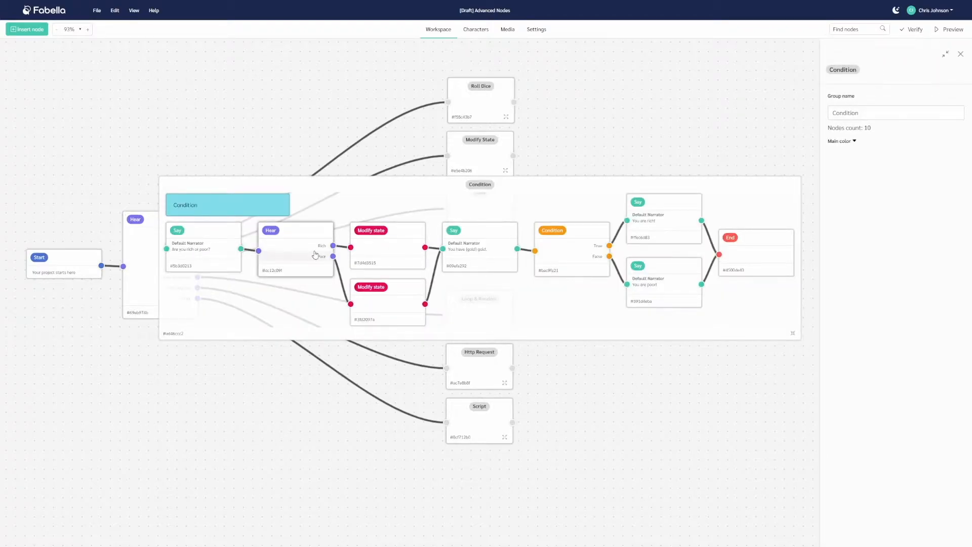
{"action": "left_click", "coordinate": [573, 243]}
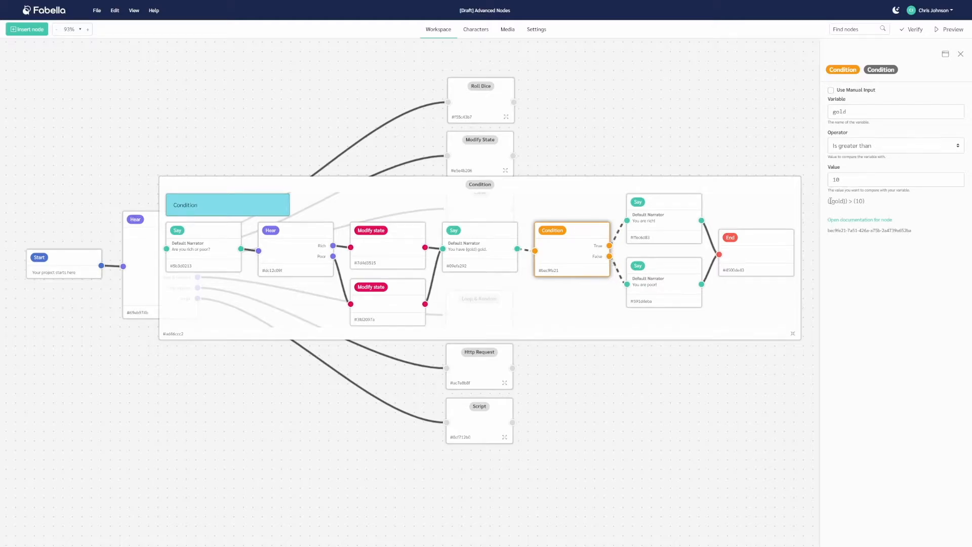
- Examine the Condition node's resulting expression and the Say nodes on its True and False outputs, and close the node settings
{"action": "left_click_drag", "start_coordinate": [826, 203], "coordinate": [869, 205]}
{"action": "left_click", "coordinate": [885, 211]}
{"action": "double_click", "coordinate": [839, 201]}
{"action": "left_click", "coordinate": [860, 204]}
{"action": "left_click", "coordinate": [656, 218]}
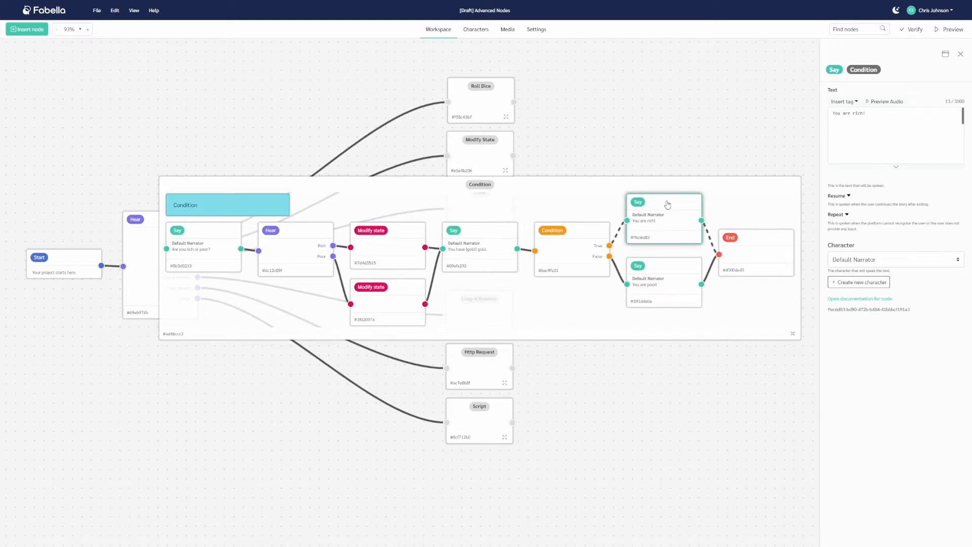
{"action": "left_click", "coordinate": [661, 282]}
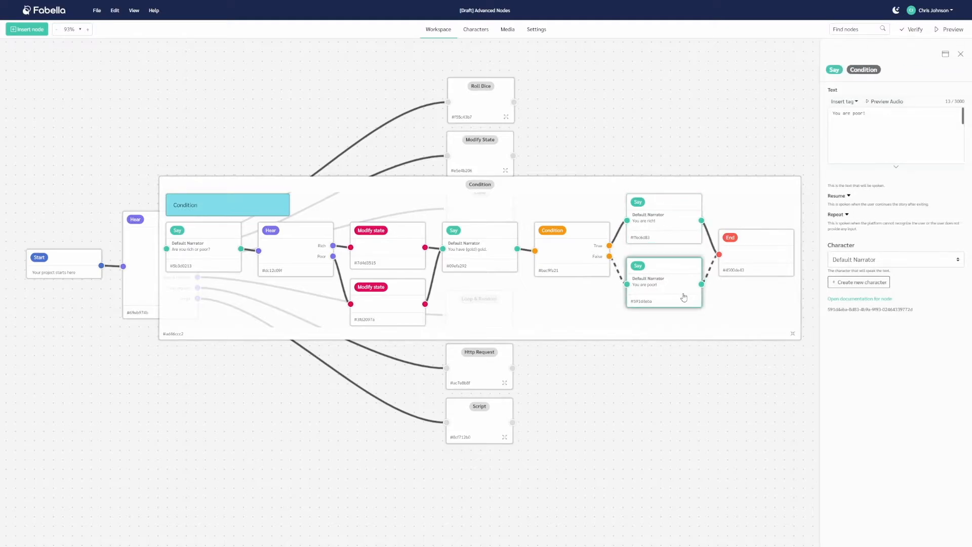
{"action": "left_click", "coordinate": [660, 369]}
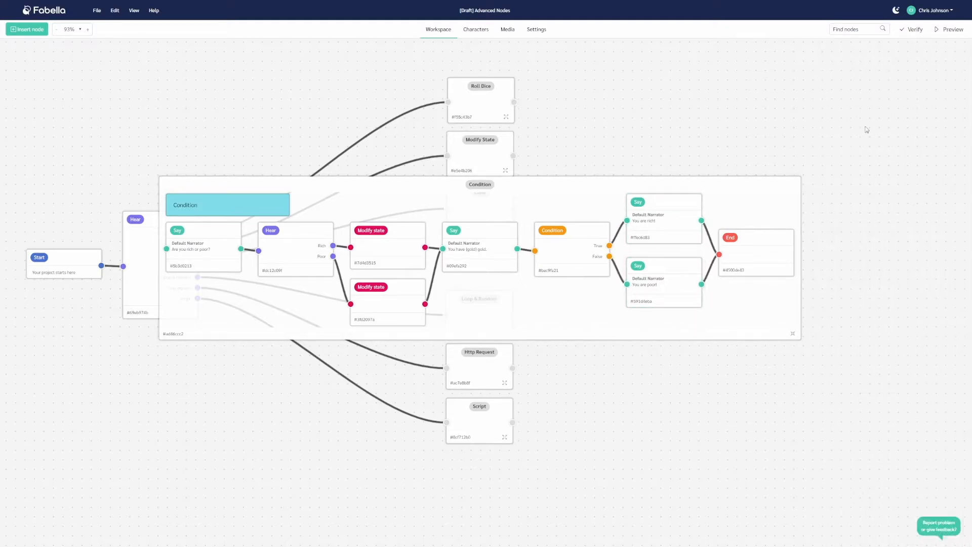
- Simulate the condition branch with the answer rich, restart the session, and close the preview and the Condition group
{"action": "left_click", "coordinate": [943, 29]}
{"action": "left_click", "coordinate": [930, 203]}
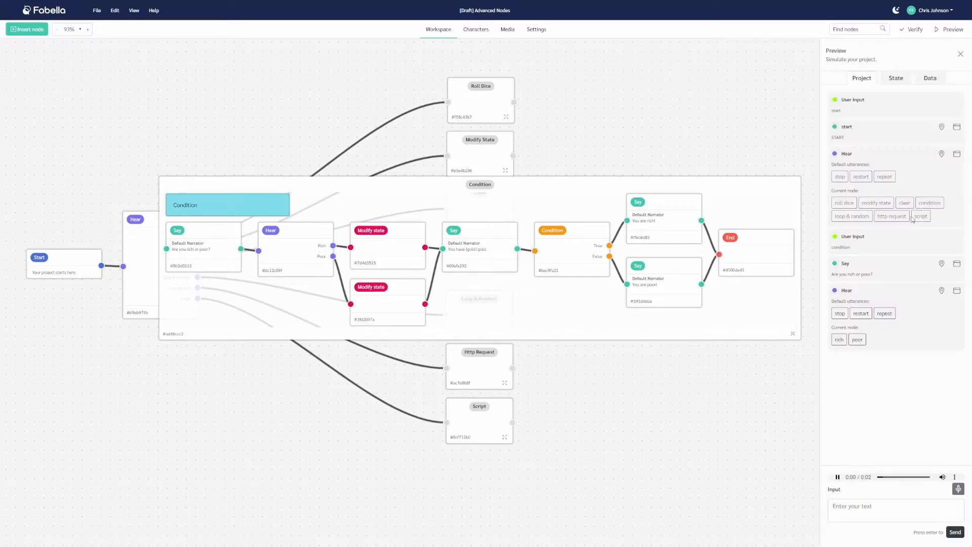
{"action": "left_click", "coordinate": [840, 340]}
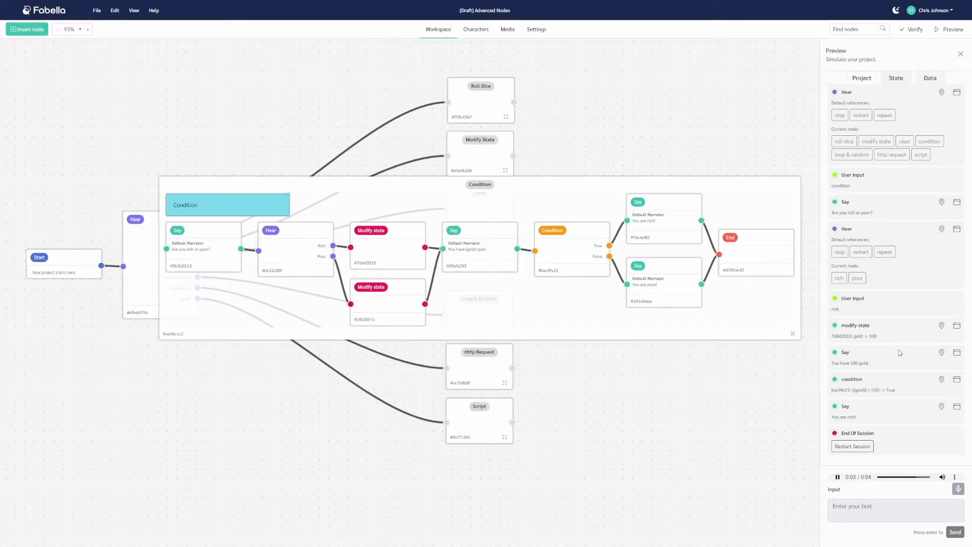
{"action": "left_click", "coordinate": [854, 447]}
{"action": "left_click", "coordinate": [863, 449]}
{"action": "left_click", "coordinate": [961, 54]}
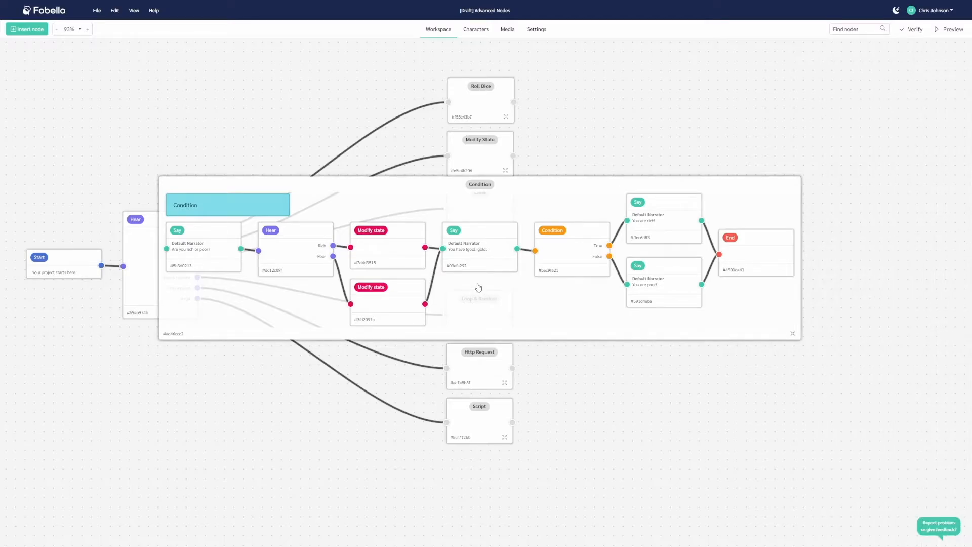
{"action": "key", "text": "Escape"}
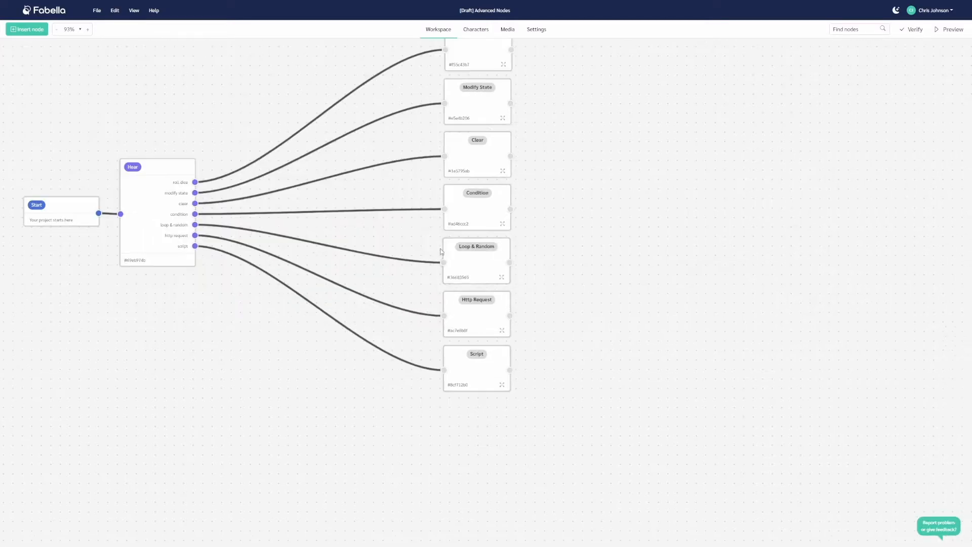
- Expand the Loop & Random group and examine its first two Modify state nodes, the Say node before the loop and the Loop node
{"action": "left_click", "coordinate": [502, 282]}
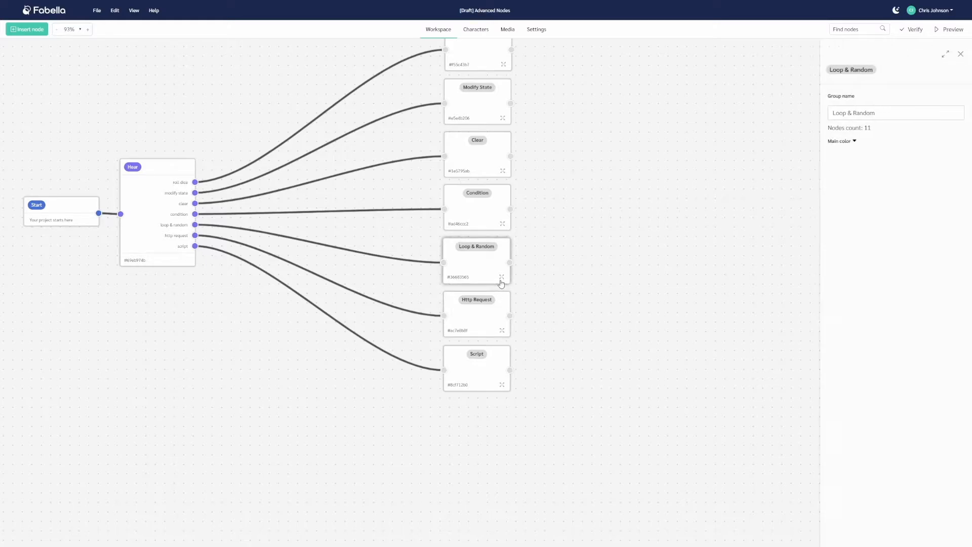
{"action": "left_click", "coordinate": [503, 282]}
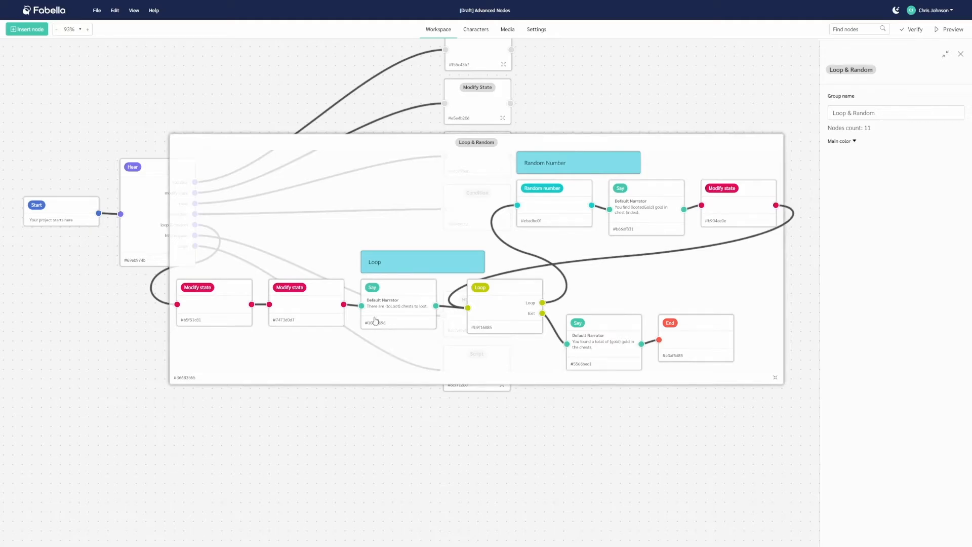
{"action": "left_click", "coordinate": [228, 308]}
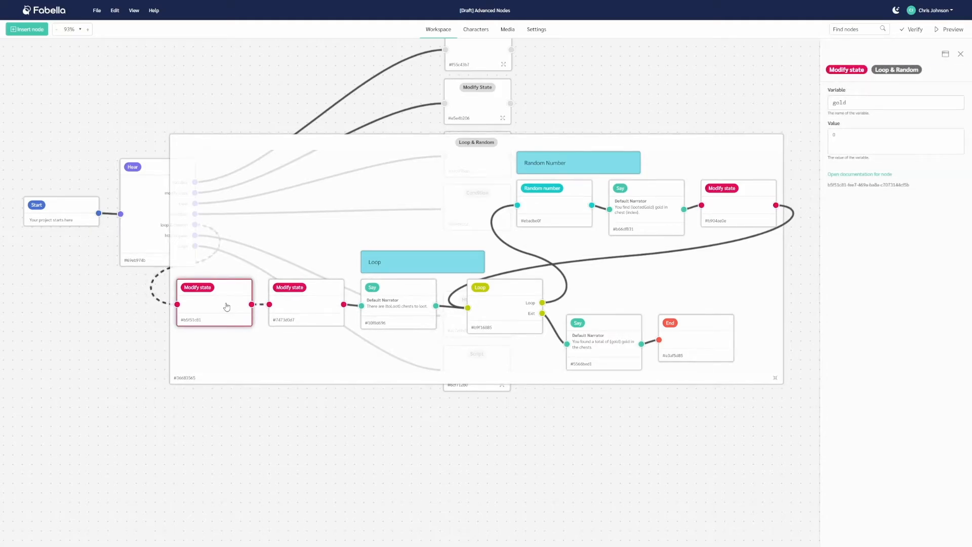
{"action": "left_click", "coordinate": [298, 311]}
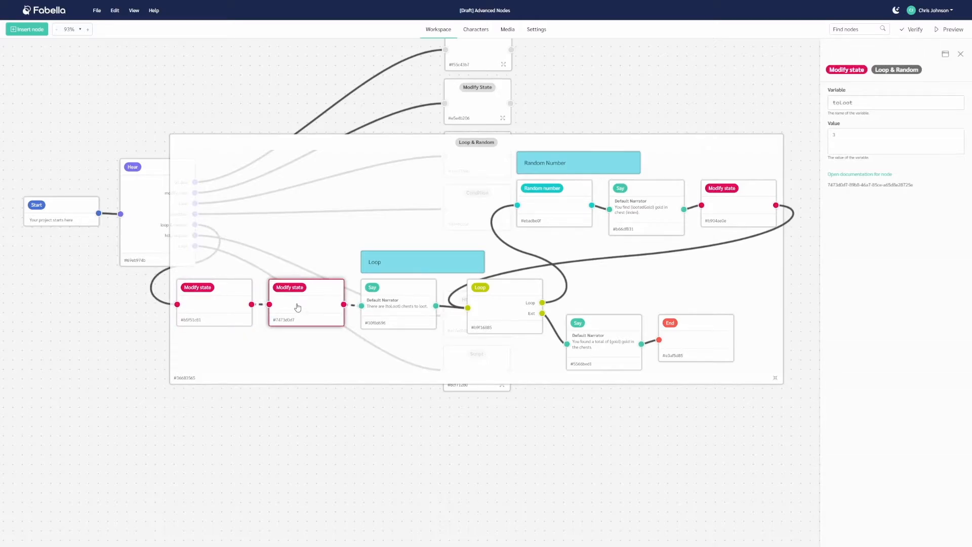
{"action": "left_click", "coordinate": [390, 299]}
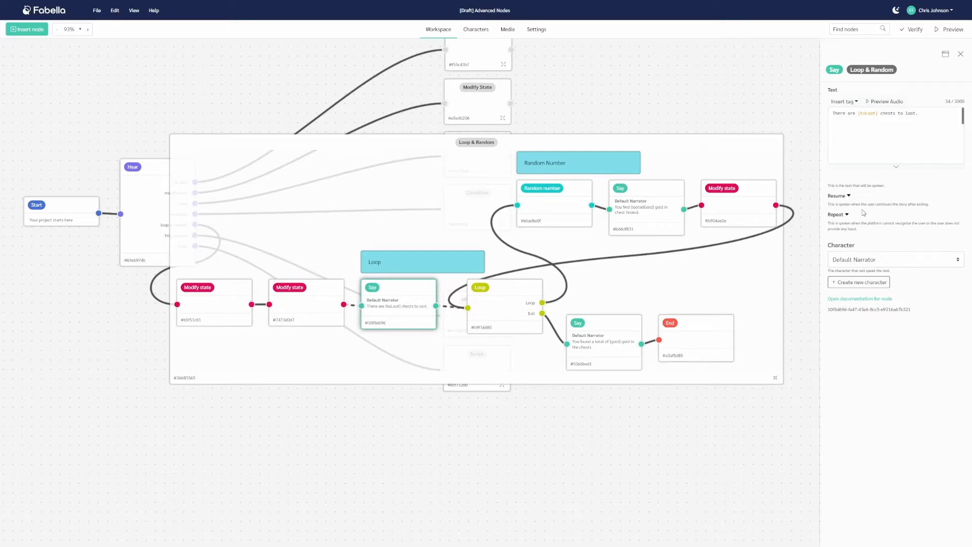
{"action": "left_click", "coordinate": [517, 297]}
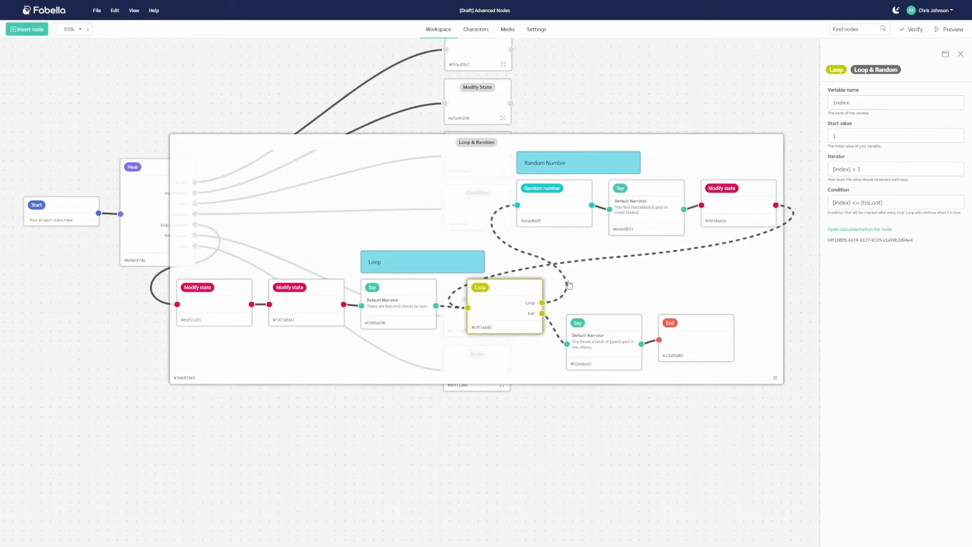
- Examine the Random number, Say and Modify state nodes inside the loop and the Say node on the Loop node's Exit output
{"action": "left_click", "coordinate": [549, 222]}
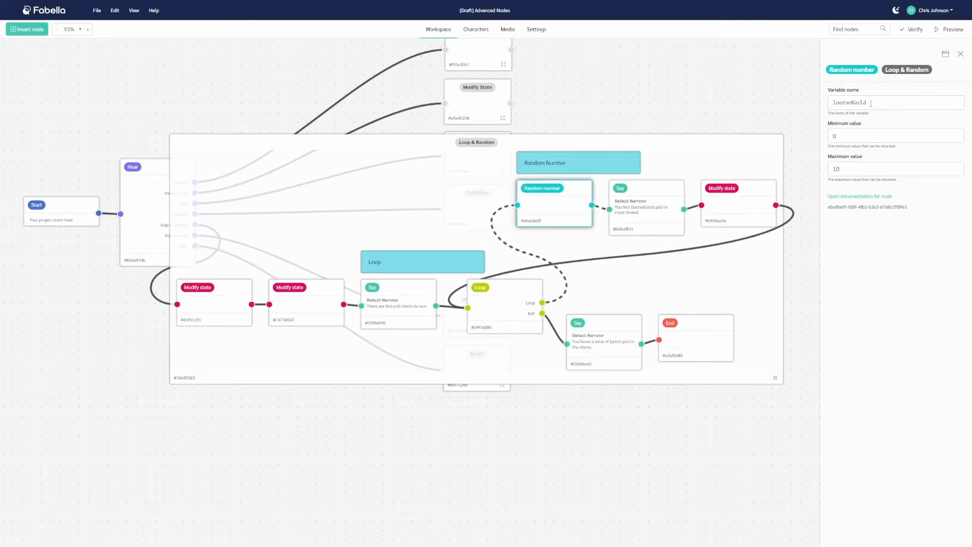
{"action": "left_click", "coordinate": [660, 196]}
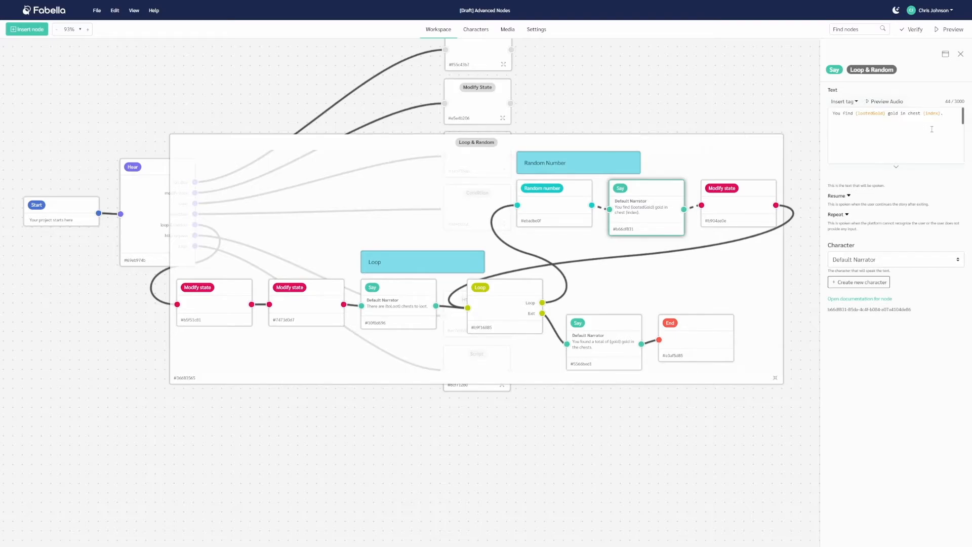
{"action": "left_click", "coordinate": [749, 194]}
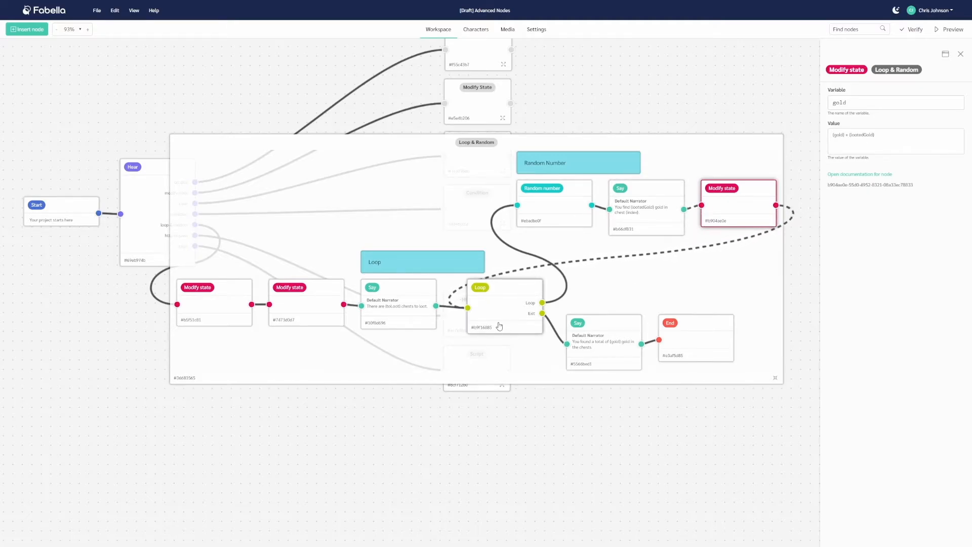
{"action": "left_click", "coordinate": [598, 340]}
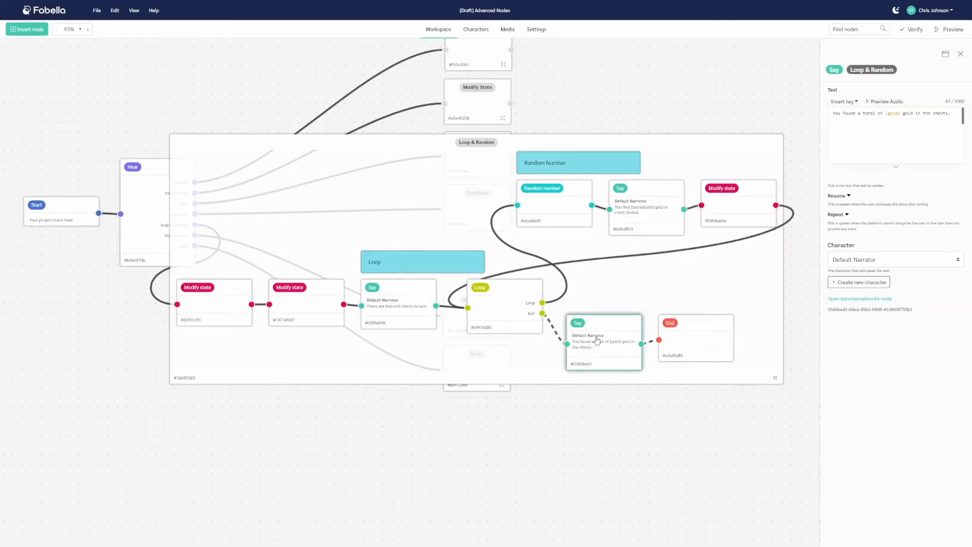
{"action": "double_click", "coordinate": [893, 113]}
{"action": "left_click", "coordinate": [895, 123]}
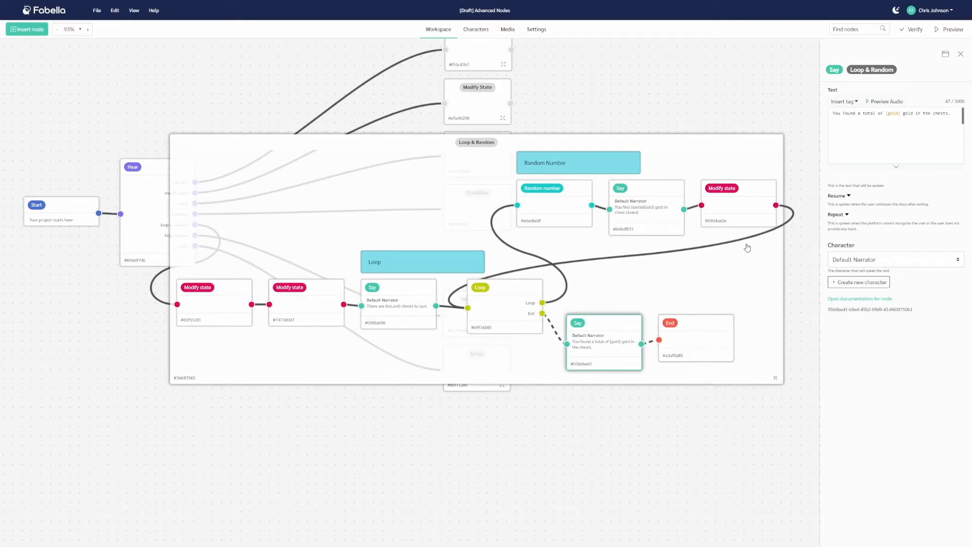
{"action": "left_click", "coordinate": [810, 218]}
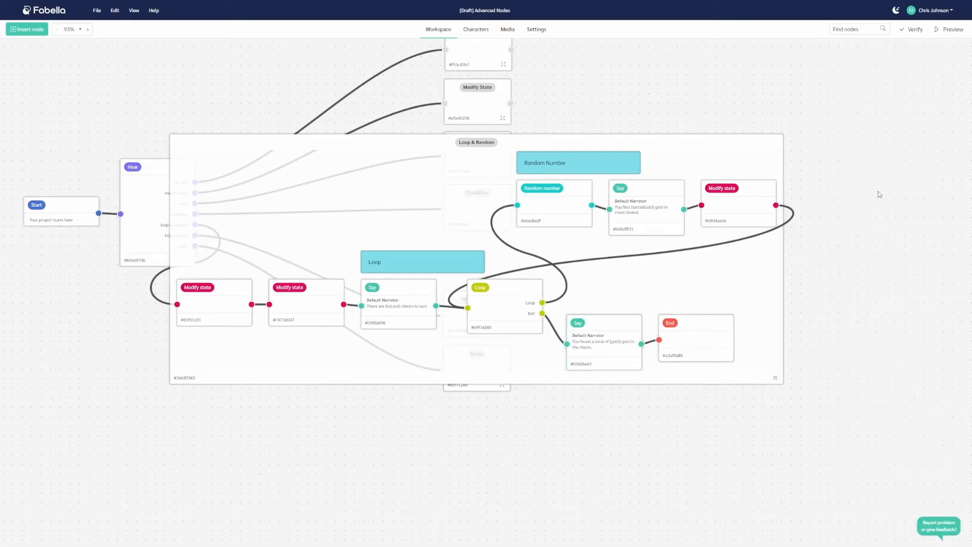
- Simulate the loop & random branch in the preview, and open the value of the toLoot Modify state node for editing
{"action": "left_click", "coordinate": [947, 30]}
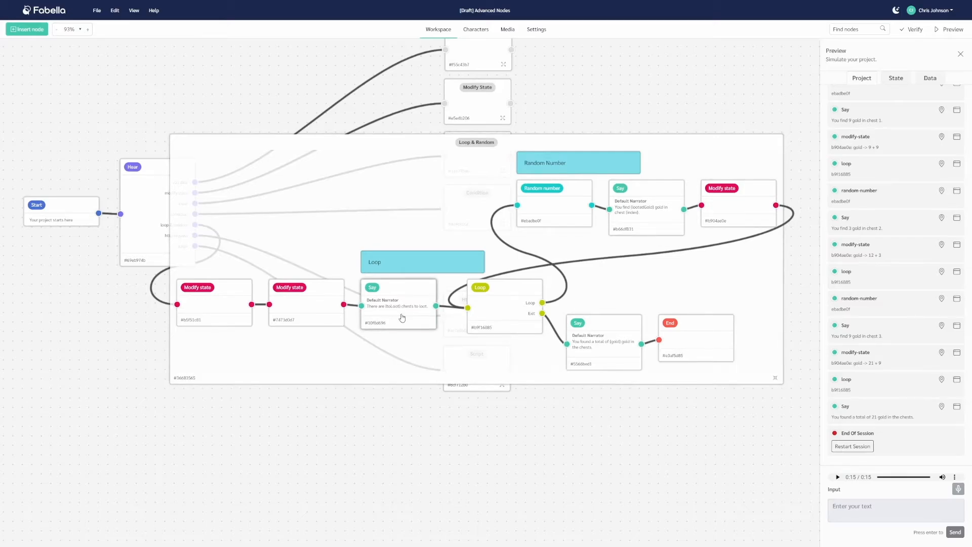
{"action": "left_click", "coordinate": [324, 300]}
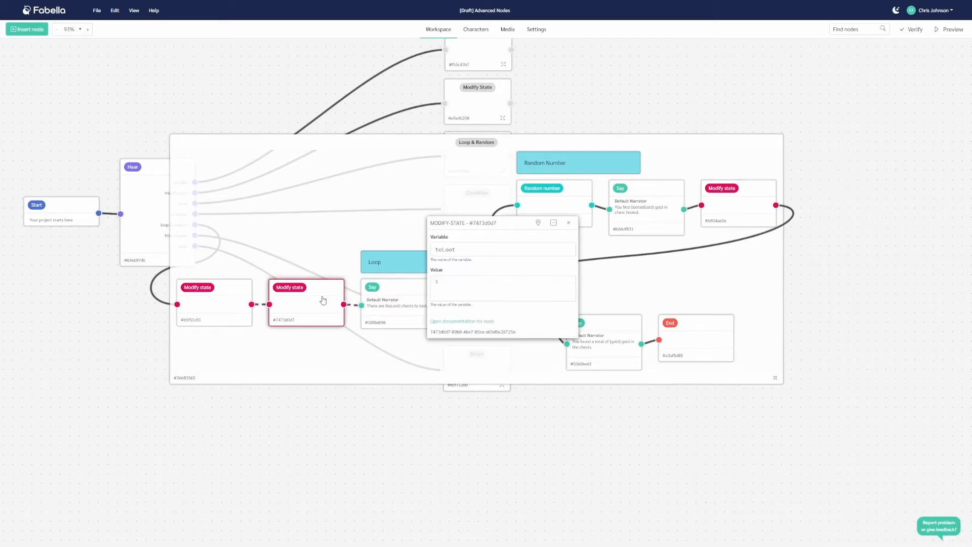
{"action": "left_click", "coordinate": [453, 293]}
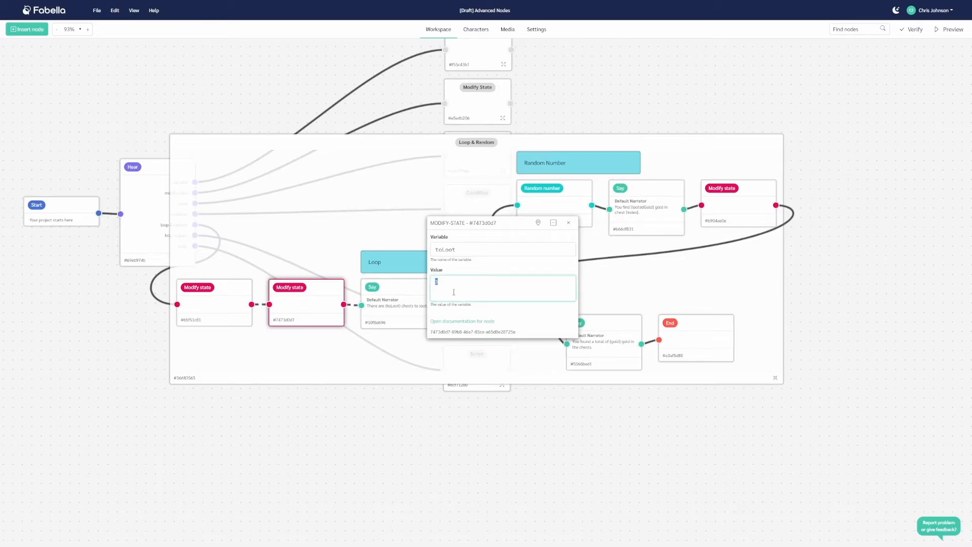
{"action": "key", "text": "BackSpace"}
{"action": "left_click", "coordinate": [677, 276]}
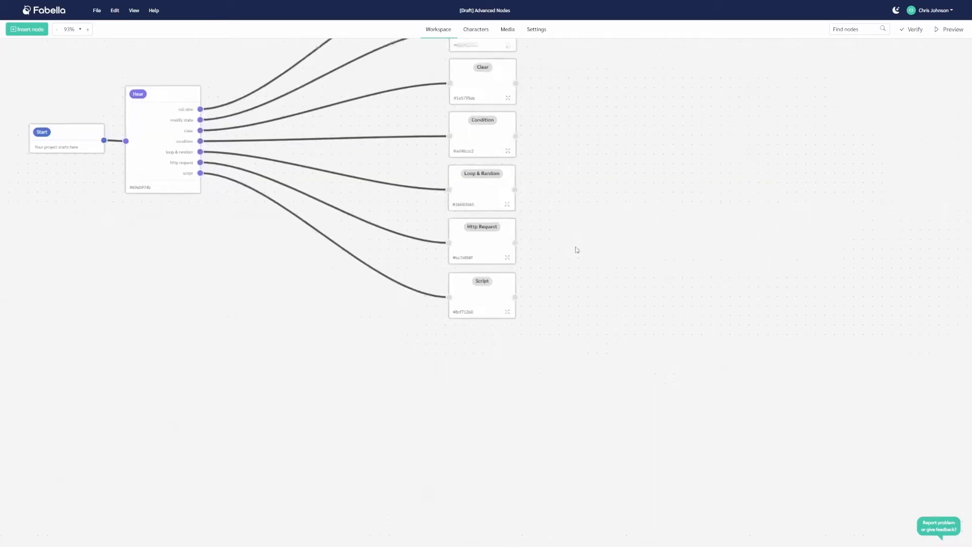
- Expand the Http Request group and examine the method, variable name and URL of its Http request node
{"action": "left_click", "coordinate": [507, 258]}
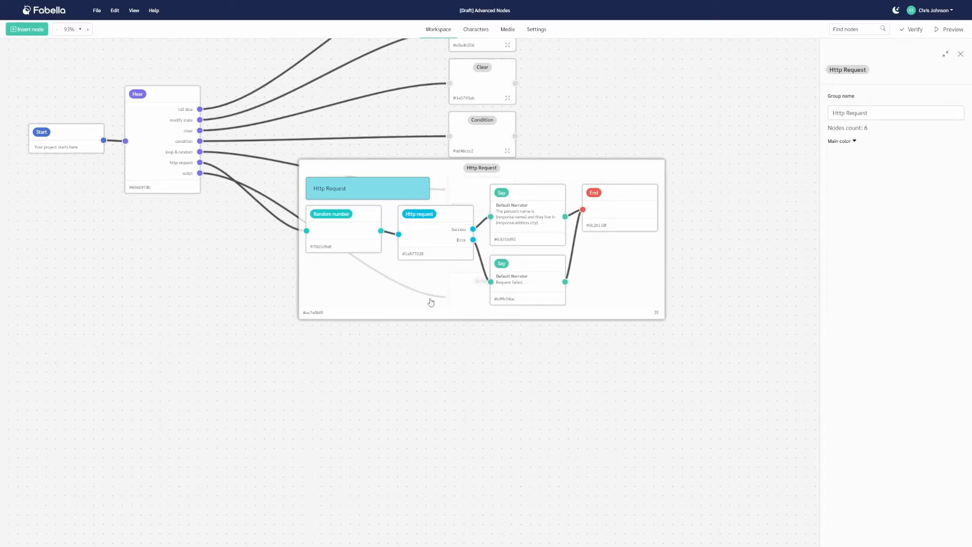
{"action": "left_click", "coordinate": [435, 242]}
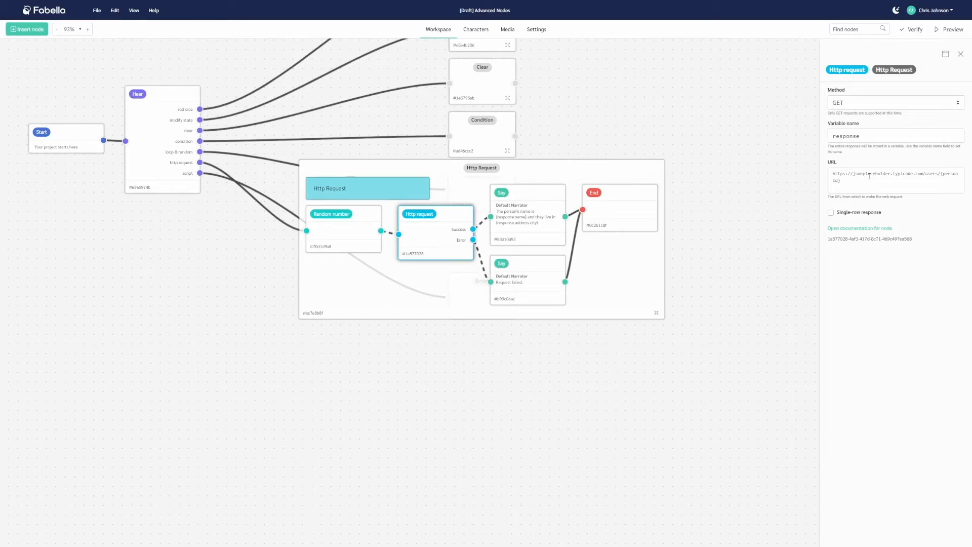
{"action": "left_click", "coordinate": [888, 137]}
{"action": "double_click", "coordinate": [888, 137]}
- Examine the response name and city variables in the text of the Say node on the Success output
{"action": "left_click", "coordinate": [528, 209]}
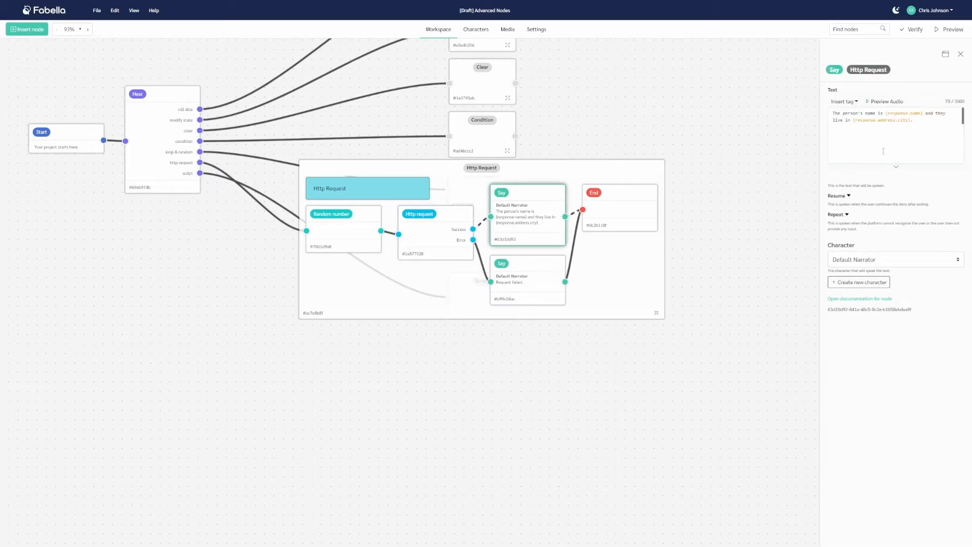
{"action": "left_click_drag", "start_coordinate": [853, 120], "coordinate": [899, 120]}
{"action": "left_click", "coordinate": [863, 120]}
{"action": "double_click", "coordinate": [914, 115]}
{"action": "double_click", "coordinate": [886, 120]}
{"action": "left_click", "coordinate": [907, 120]}
- Examine the Random number node's settings and the personId variable in the Http request node's URL
{"action": "left_click", "coordinate": [346, 235]}
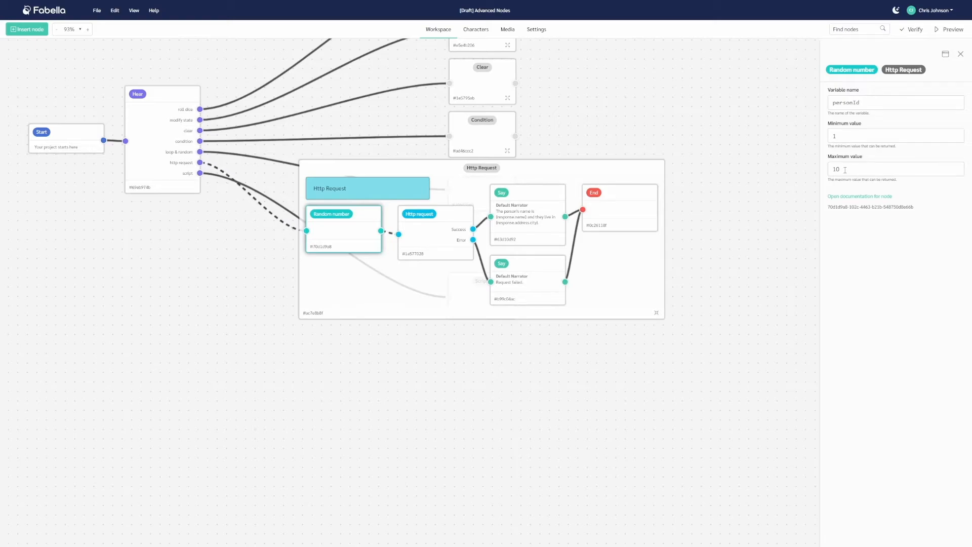
{"action": "left_click", "coordinate": [875, 179]}
{"action": "key", "text": "ctrl+shift+Left"}
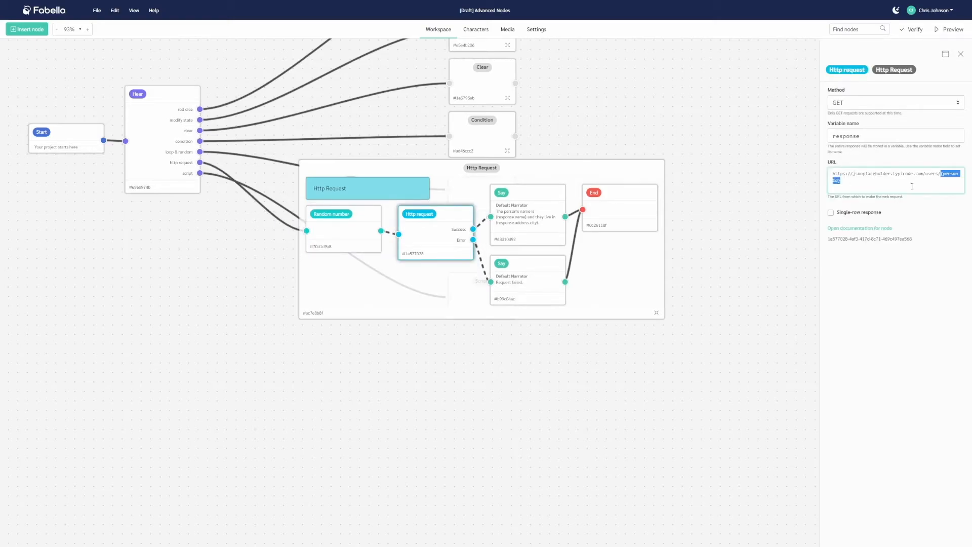
{"action": "left_click", "coordinate": [770, 129]}
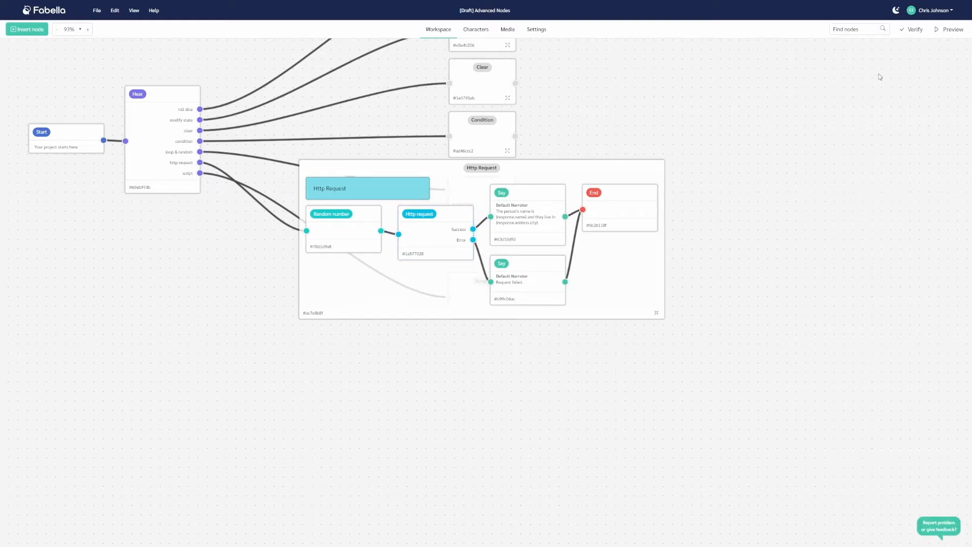
- Simulate the http request branch twice in the preview, close the preview and collapse the Http Request group
{"action": "left_click", "coordinate": [945, 33]}
{"action": "left_click", "coordinate": [893, 219]}
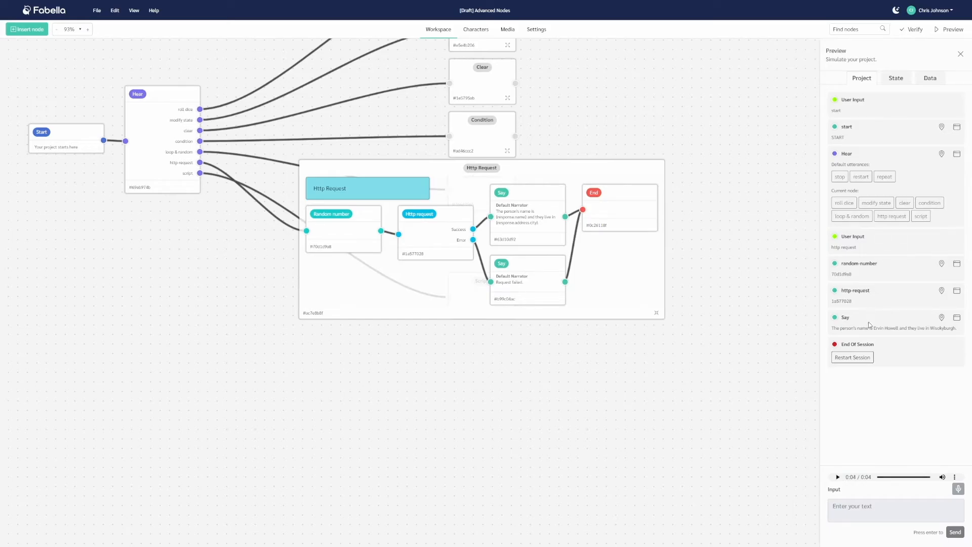
{"action": "left_click", "coordinate": [862, 357]}
{"action": "left_click", "coordinate": [884, 444]}
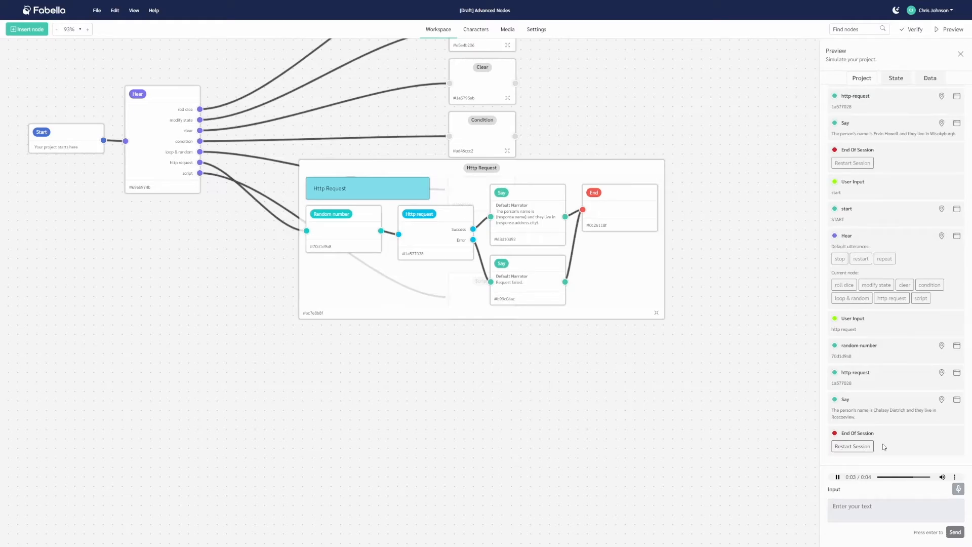
{"action": "left_click", "coordinate": [961, 54]}
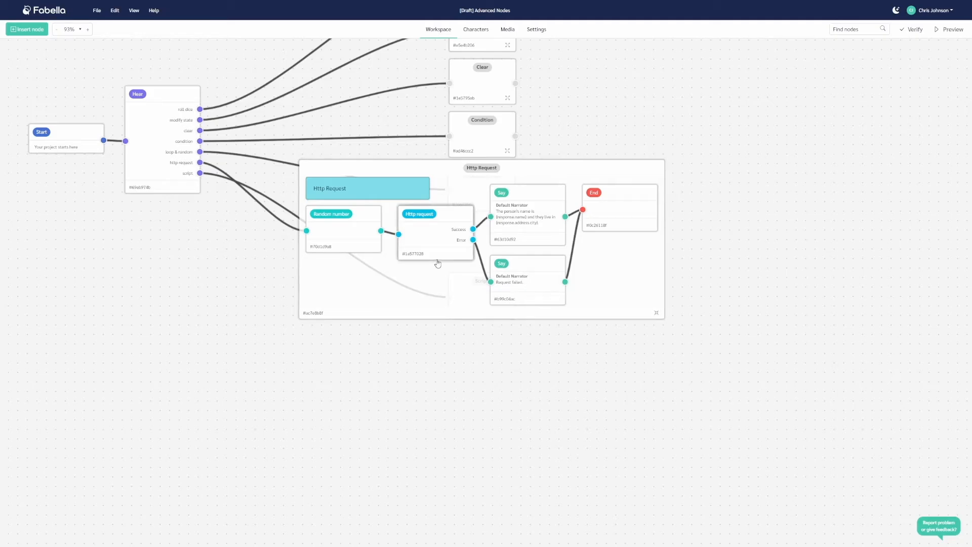
{"action": "left_click", "coordinate": [431, 278]}
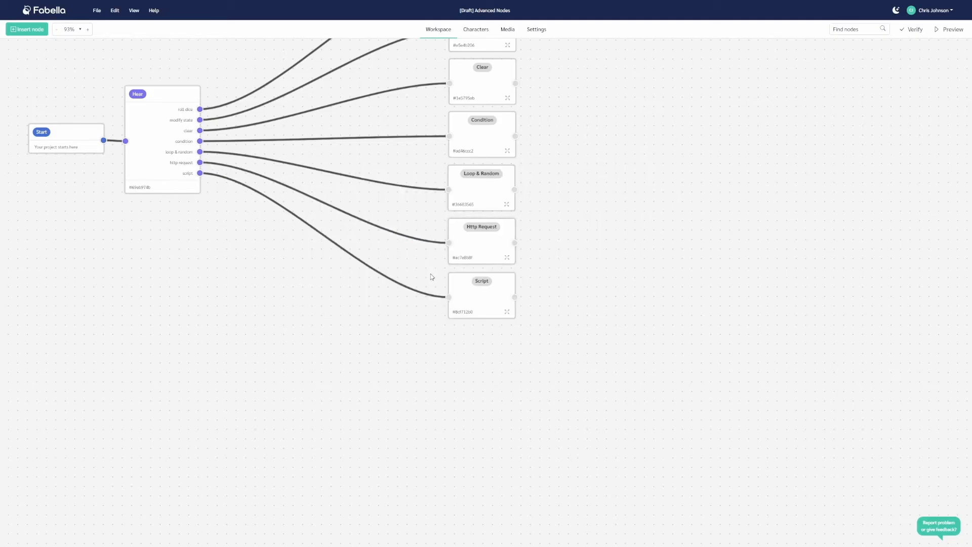
- Expand the Script group and examine the Global script node's code in its own window
{"action": "left_click", "coordinate": [507, 312]}
{"action": "left_click_drag", "start_coordinate": [426, 378], "coordinate": [424, 379]}
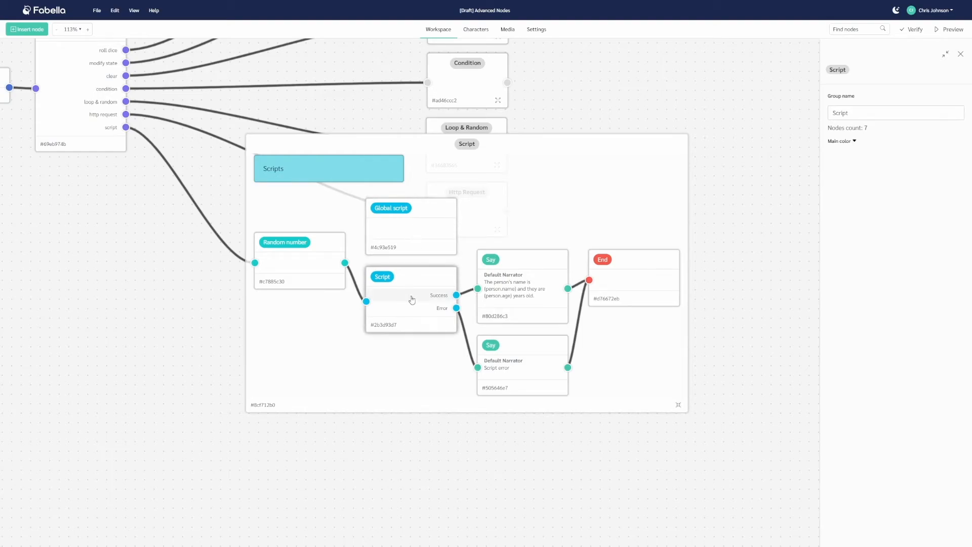
{"action": "double_click", "coordinate": [414, 245]}
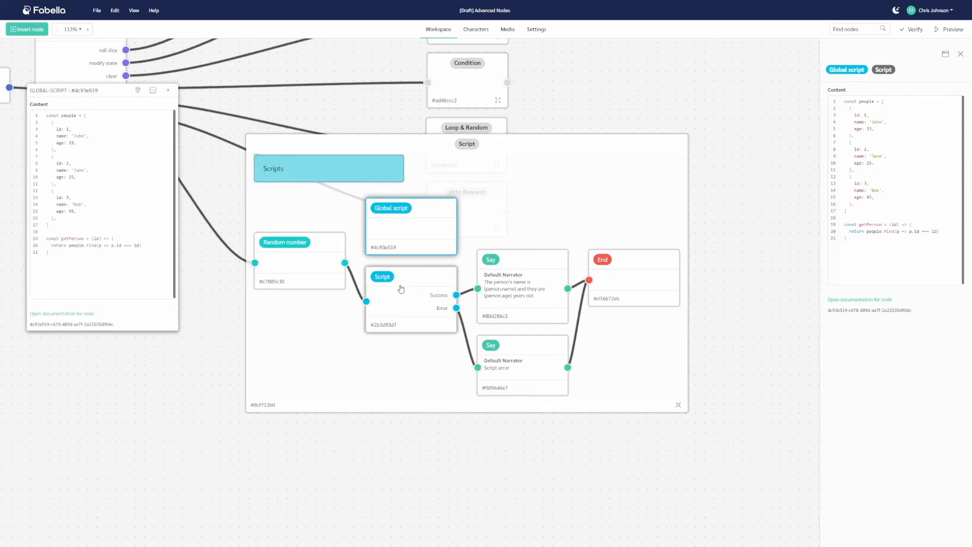
- Examine the people array and the getPerson function in the Global script node's code
{"action": "mouse_move", "coordinate": [83, 261]}
{"action": "left_mouse_down"}
{"action": "mouse_move", "coordinate": [61, 184]}
{"action": "mouse_move", "coordinate": [82, 260]}
{"action": "left_mouse_up"}
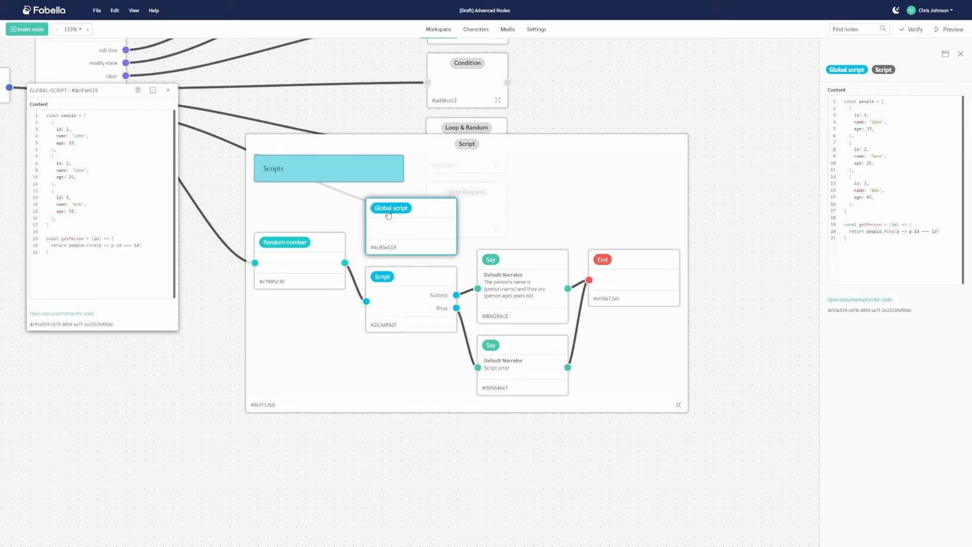
{"action": "left_click", "coordinate": [68, 229]}
{"action": "left_click_drag", "start_coordinate": [68, 229], "coordinate": [45, 123]}
{"action": "left_click", "coordinate": [76, 143]}
{"action": "left_click_drag", "start_coordinate": [77, 218], "coordinate": [41, 131]}
{"action": "left_click", "coordinate": [94, 163]}
{"action": "double_click", "coordinate": [100, 238]}
{"action": "left_click_drag", "start_coordinate": [142, 245], "coordinate": [43, 112]}
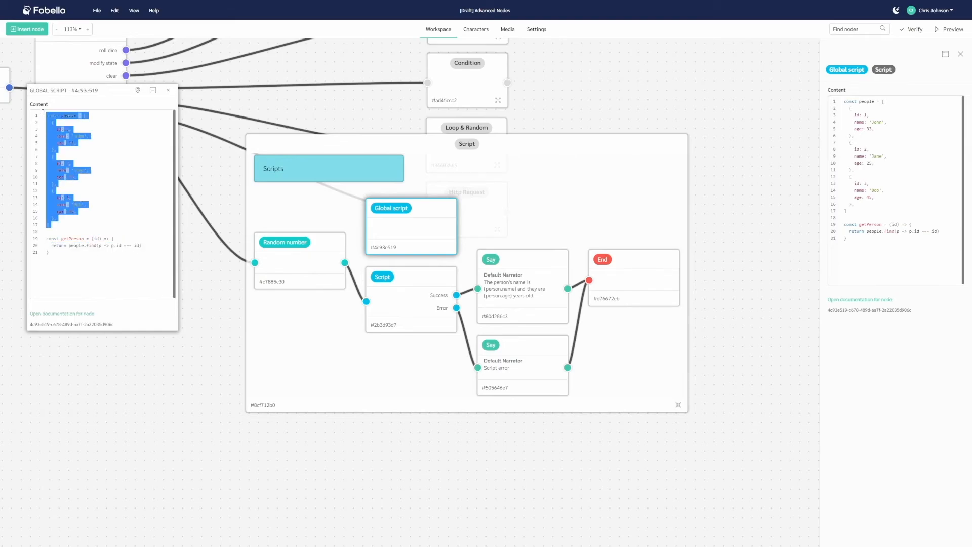
{"action": "left_click", "coordinate": [84, 163]}
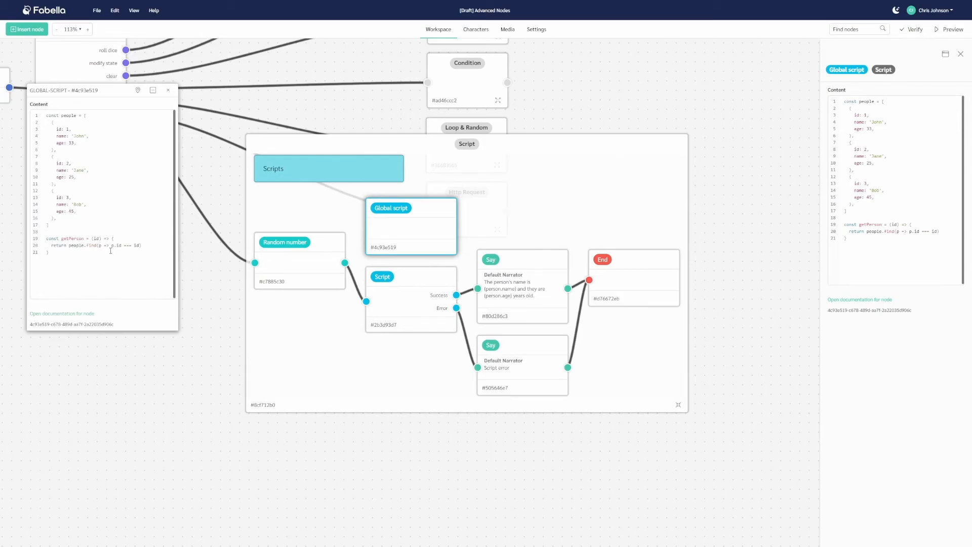
{"action": "left_click", "coordinate": [92, 253]}
- Open the Script node in its own window, examine the state.result argument passed to getPerson, and place the window over the Global script window
{"action": "double_click", "coordinate": [388, 280]}
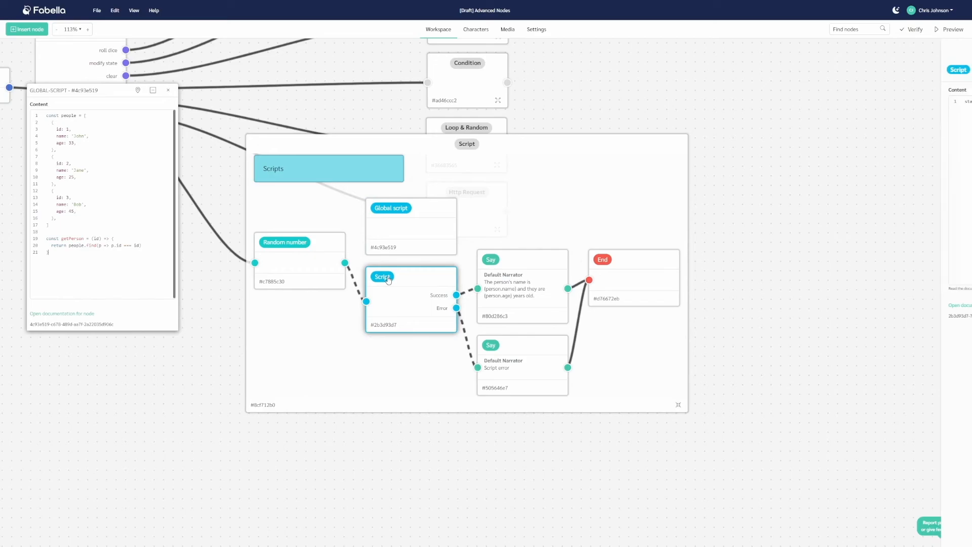
{"action": "left_click_drag", "start_coordinate": [467, 155], "coordinate": [232, 136]}
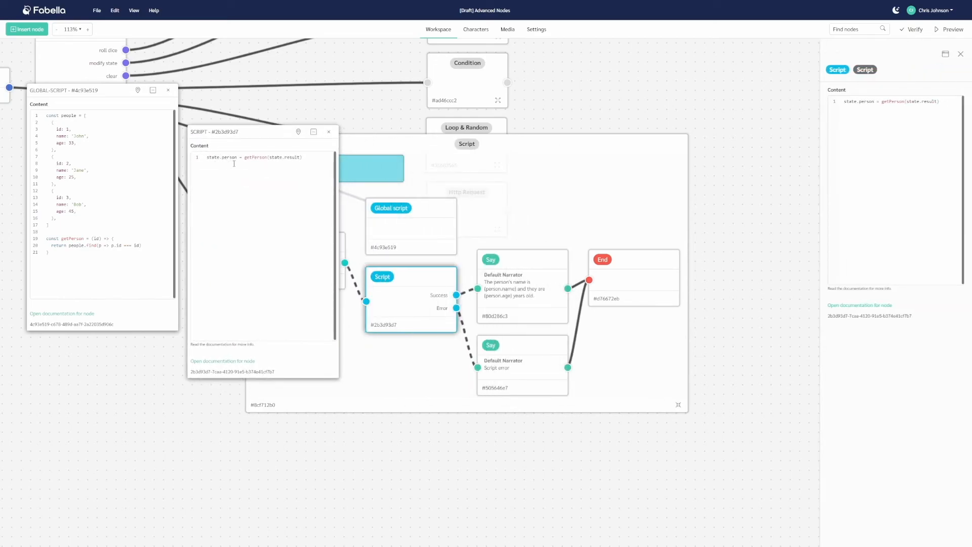
{"action": "double_click", "coordinate": [278, 158]}
{"action": "left_click", "coordinate": [300, 158], "text": "shift"}
{"action": "left_click_drag", "start_coordinate": [266, 137], "coordinate": [141, 228]}
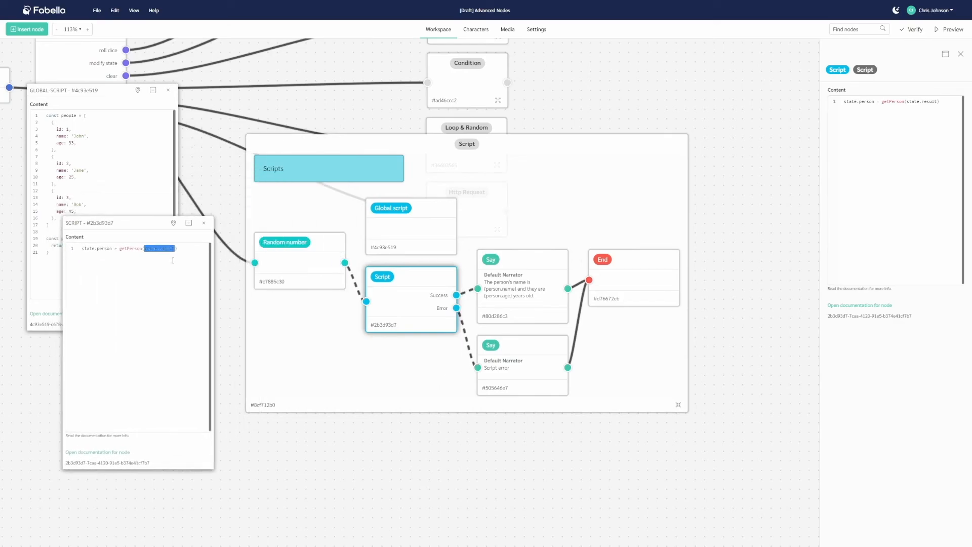
- Examine the Random number node's variable name, minimum and maximum in its own window, alongside the Script node's code
{"action": "double_click", "coordinate": [289, 258]}
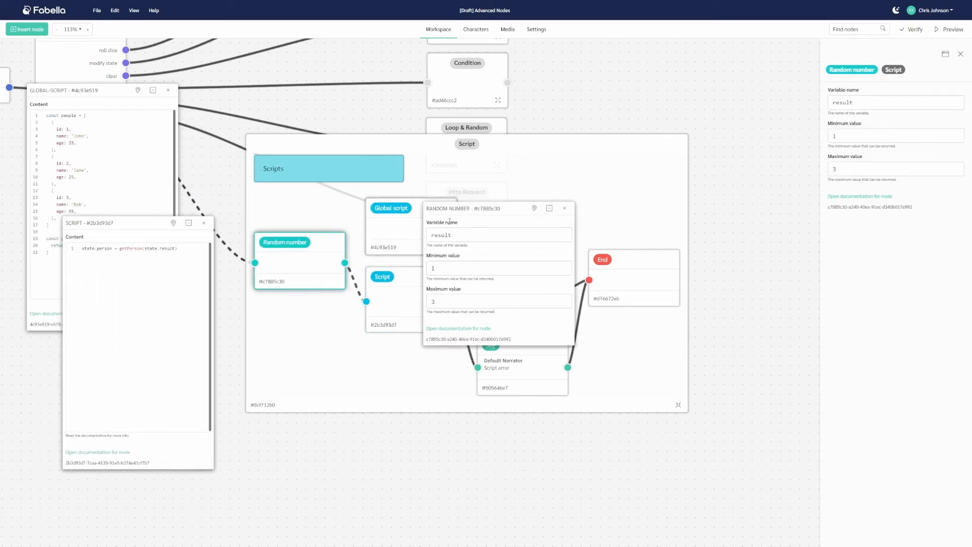
{"action": "left_click_drag", "start_coordinate": [456, 208], "coordinate": [272, 83]}
{"action": "double_click", "coordinate": [268, 107]}
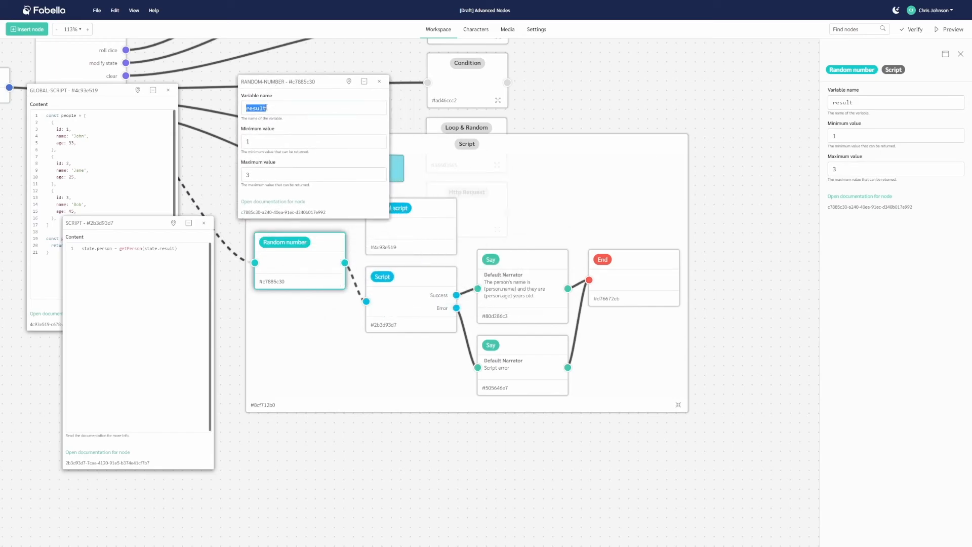
{"action": "left_click", "coordinate": [262, 137]}
{"action": "left_click_drag", "start_coordinate": [114, 222], "coordinate": [132, 236]}
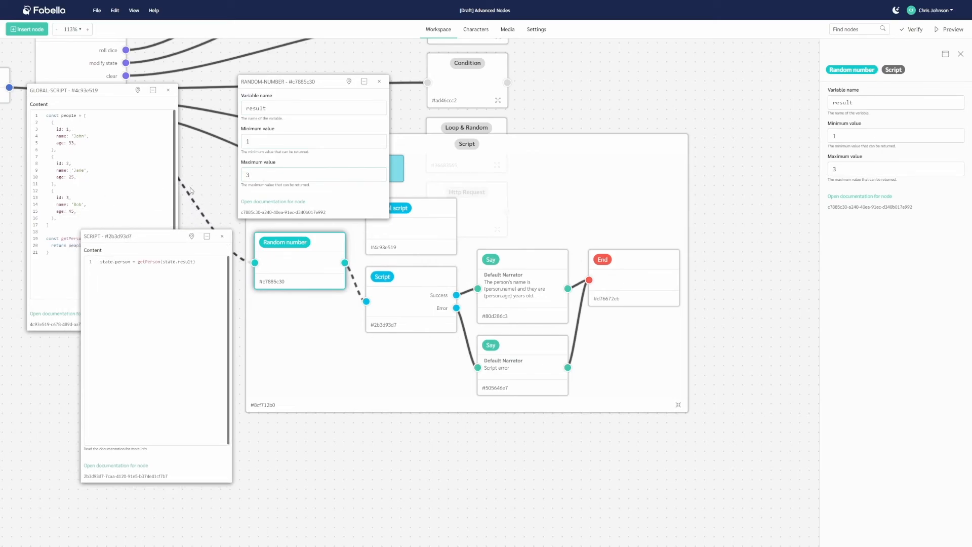
{"action": "double_click", "coordinate": [264, 177]}
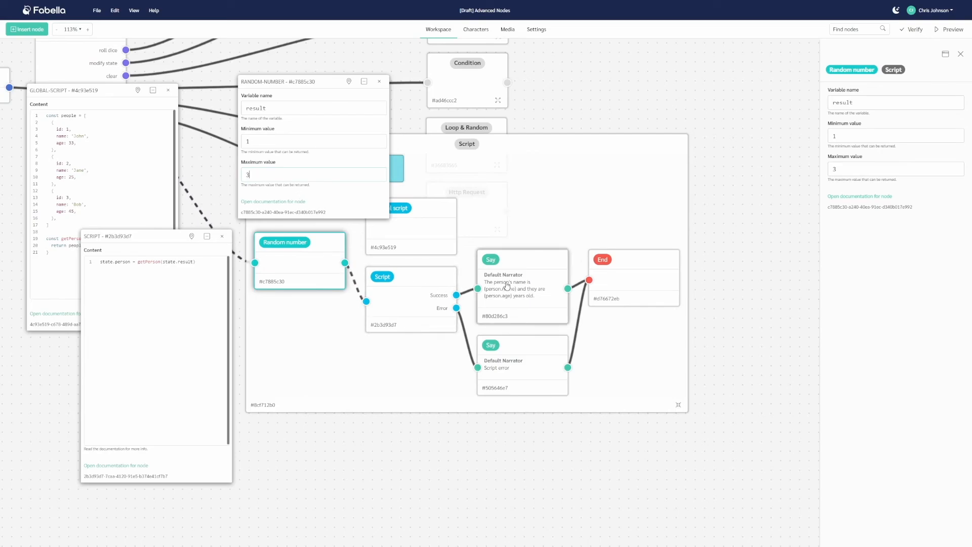
- Examine the person.name and person.age variables in the Success output's Say node text and dismiss the floating node windows
{"action": "left_click", "coordinate": [522, 284]}
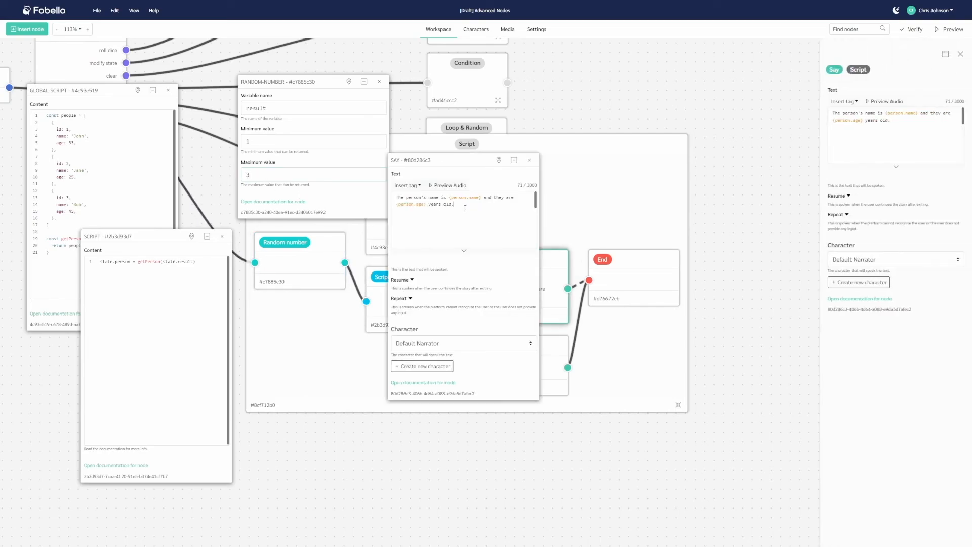
{"action": "left_click_drag", "start_coordinate": [469, 209], "coordinate": [383, 195]}
{"action": "left_click", "coordinate": [533, 228]}
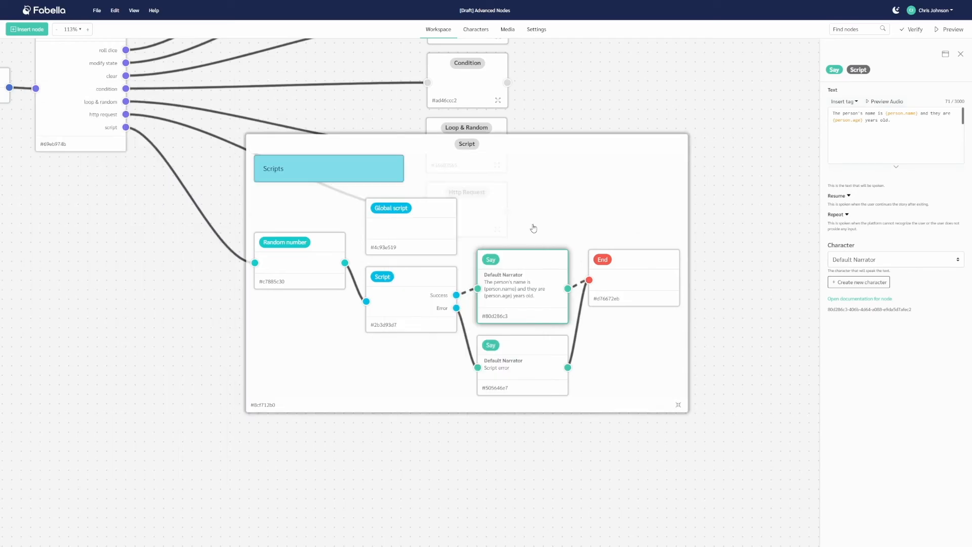
- Simulate the script branch twice in the preview, restarting the session in between, and close the preview
{"action": "left_click", "coordinate": [947, 29]}
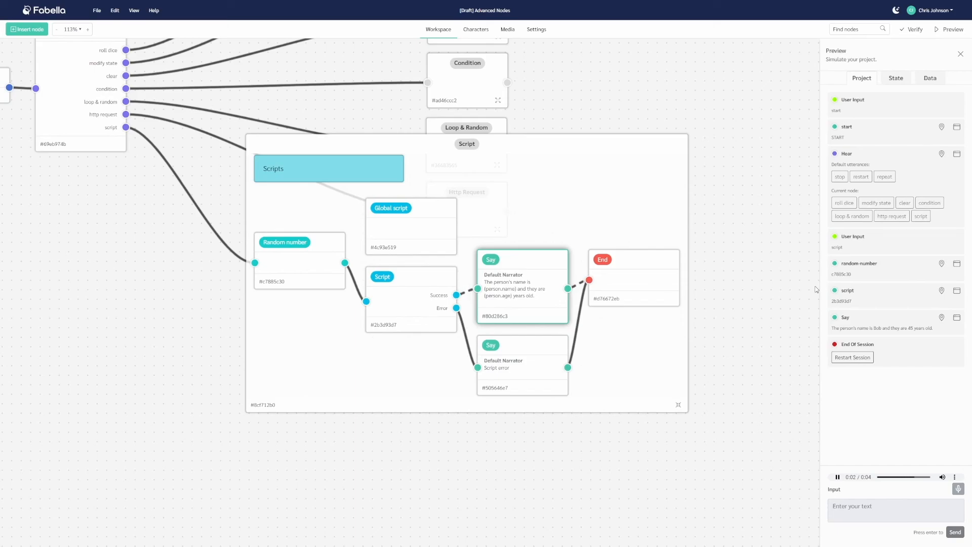
{"action": "left_click", "coordinate": [852, 357]}
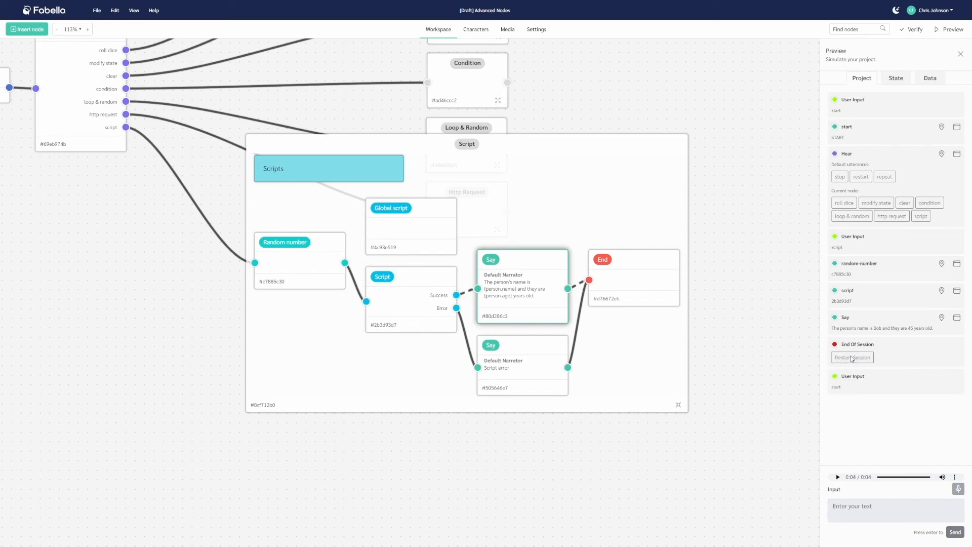
{"action": "left_click", "coordinate": [920, 448]}
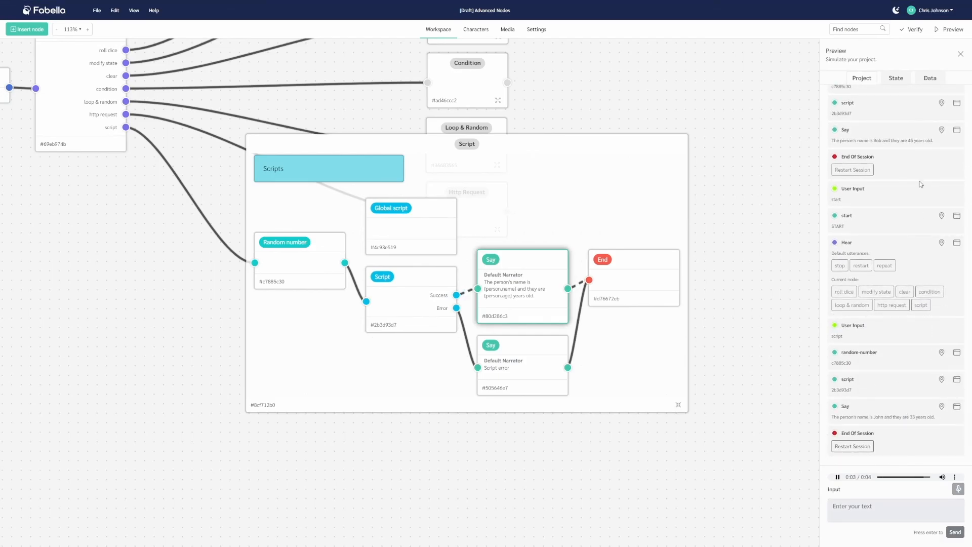
{"action": "left_click", "coordinate": [960, 54]}
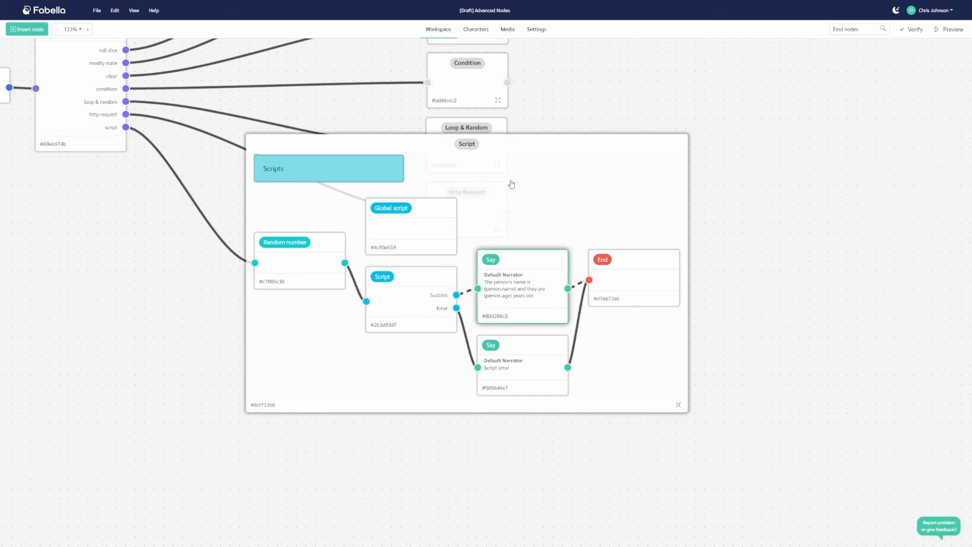